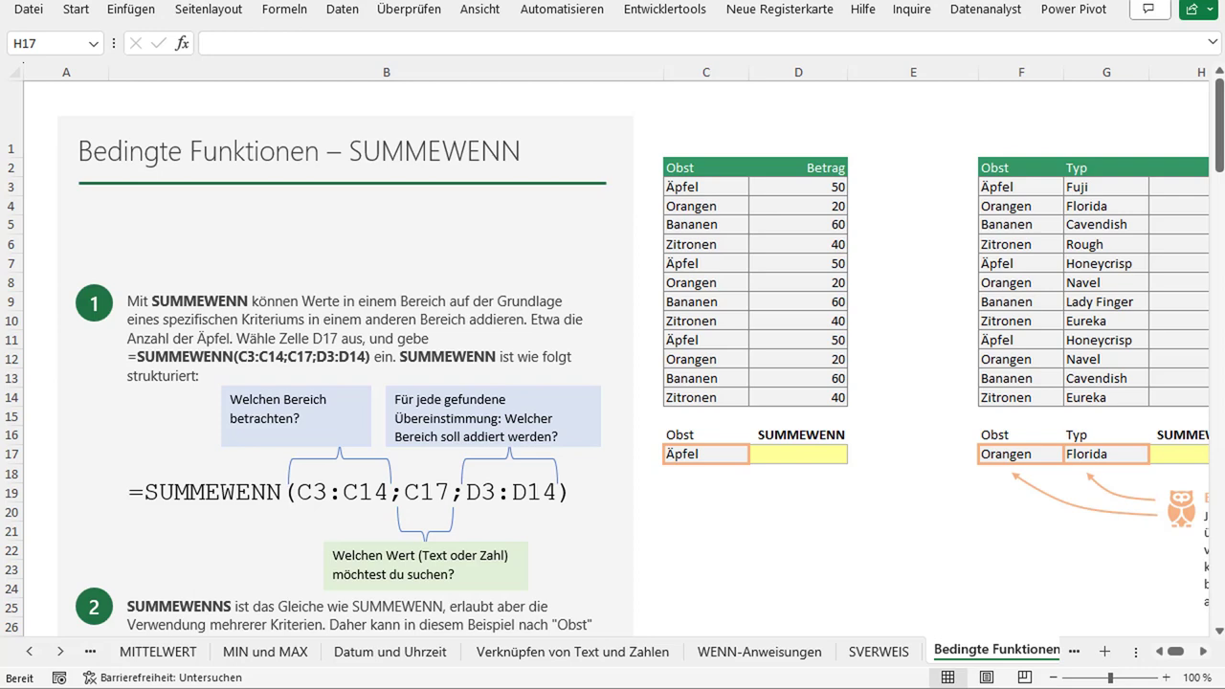
Step: Review the SUMMEWENN explanation, highlighting 'spezifischen Kriteriums' and selecting its illustration shapes
scroll(347, 294, "down", 1)
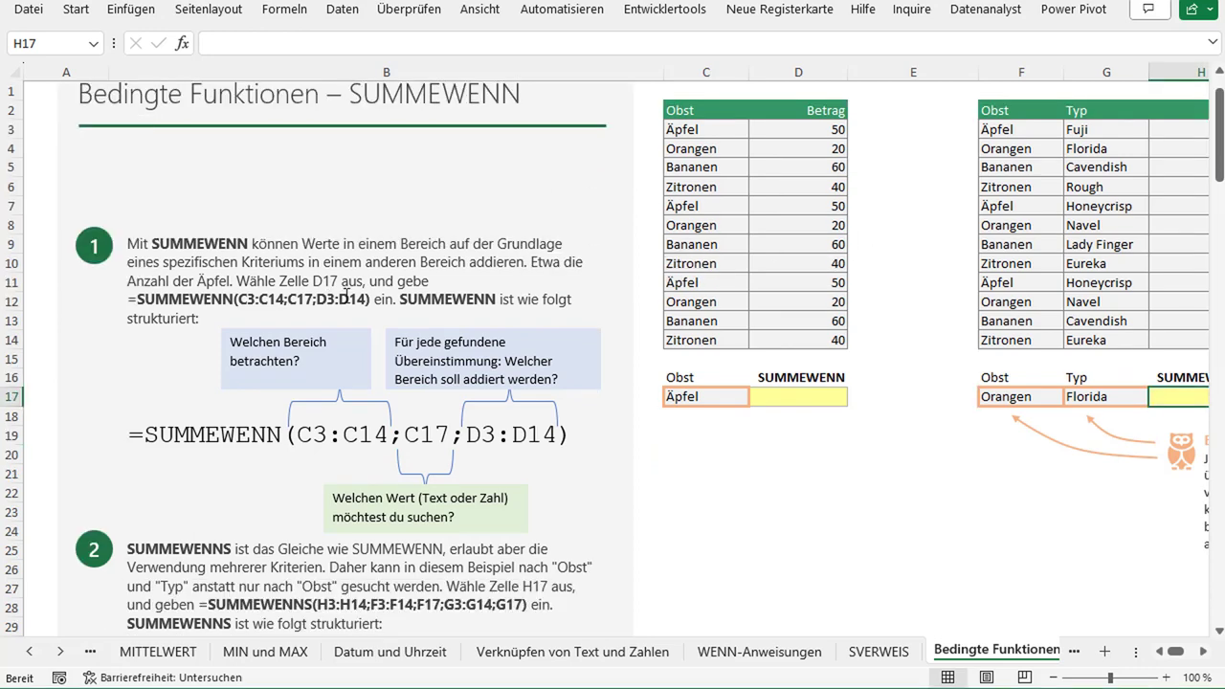
scroll(346, 295, "up", 1)
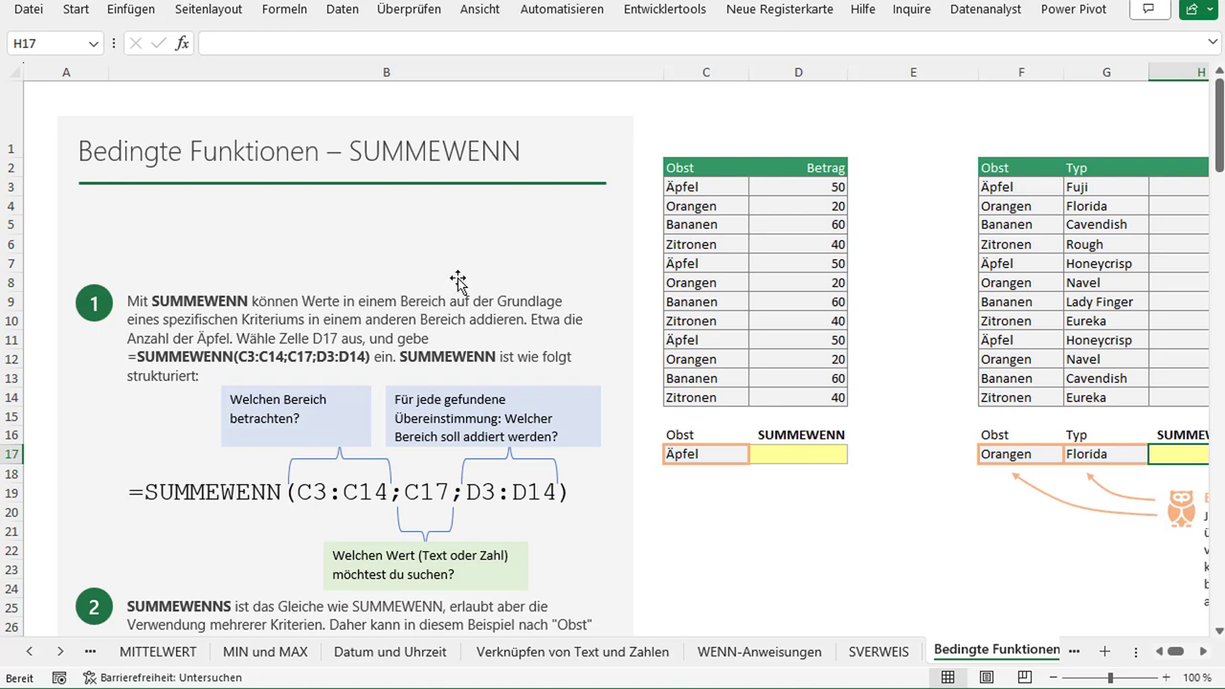
scroll(413, 213, "down", 3)
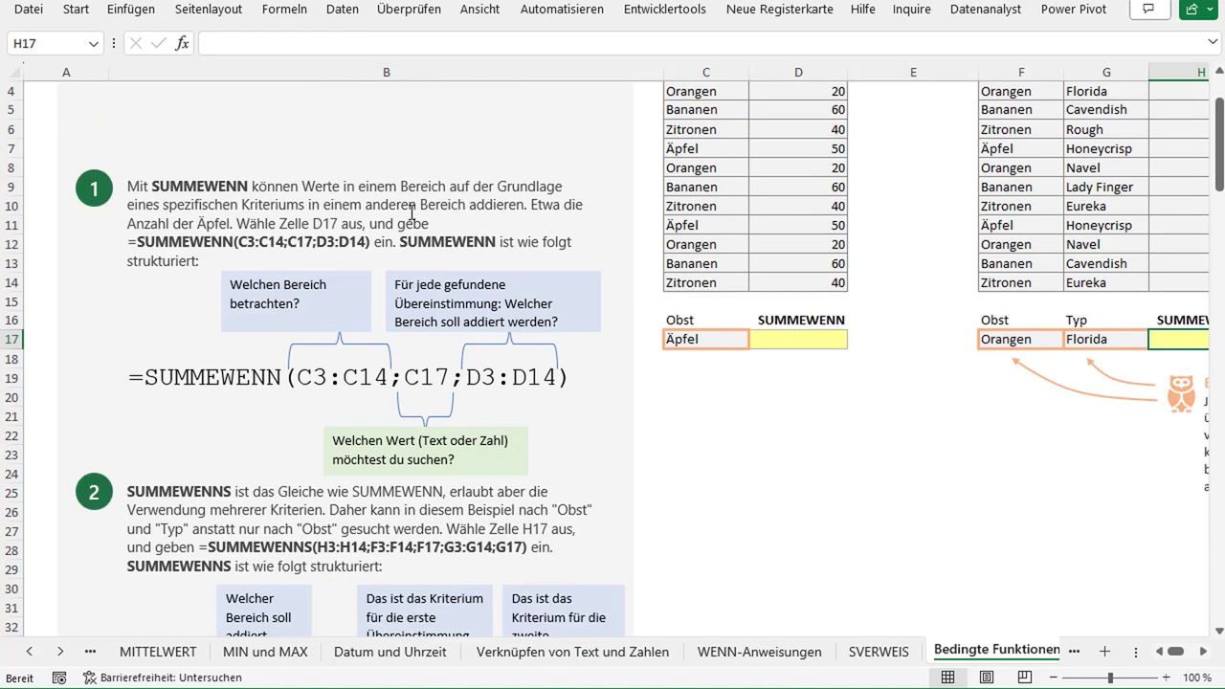
scroll(412, 213, "up", 3)
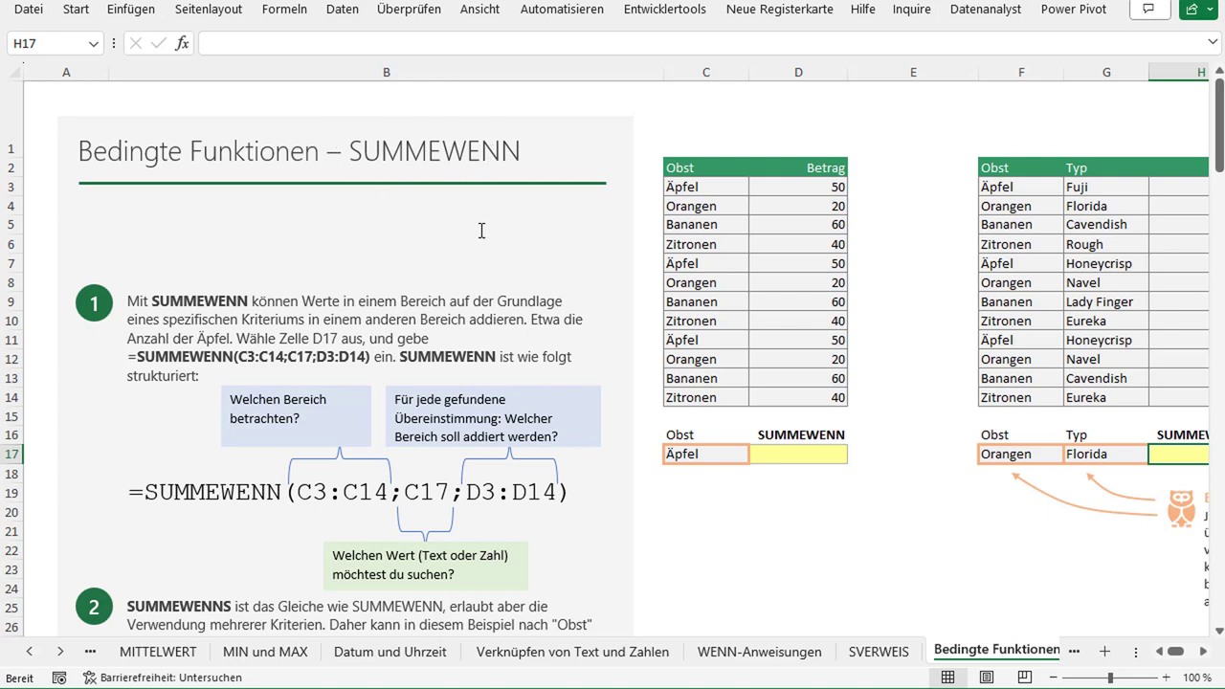
scroll(481, 231, "down", 1)
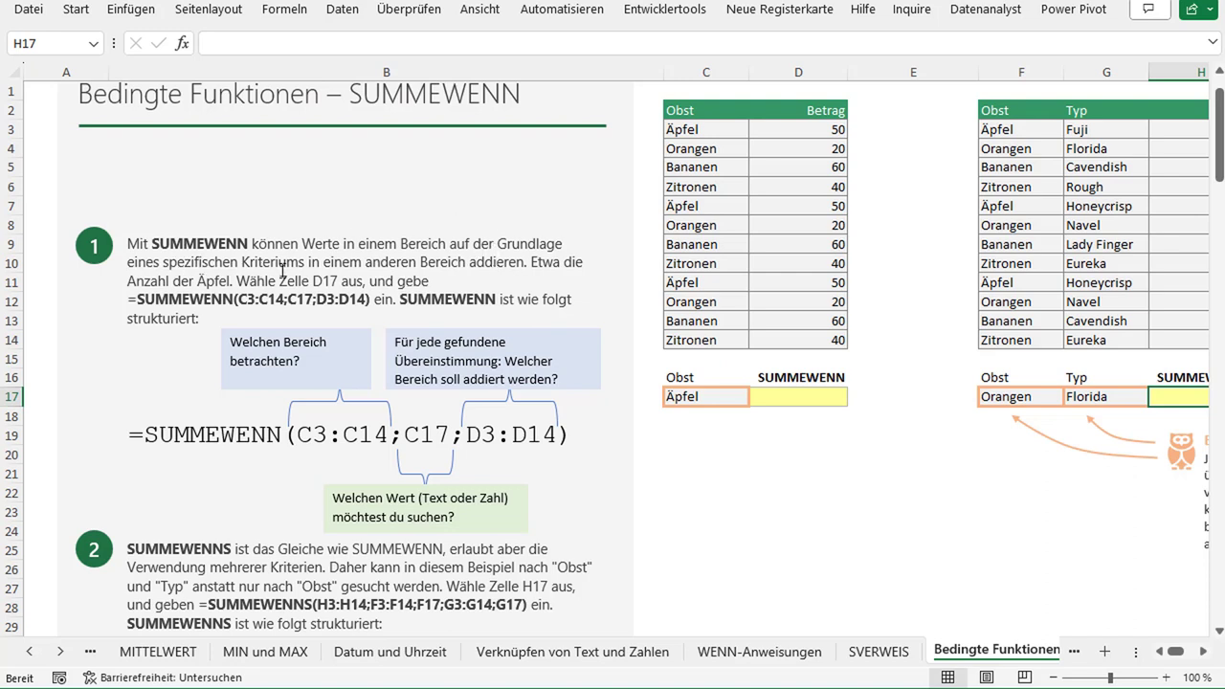
left_click_drag(307, 263, 187, 269)
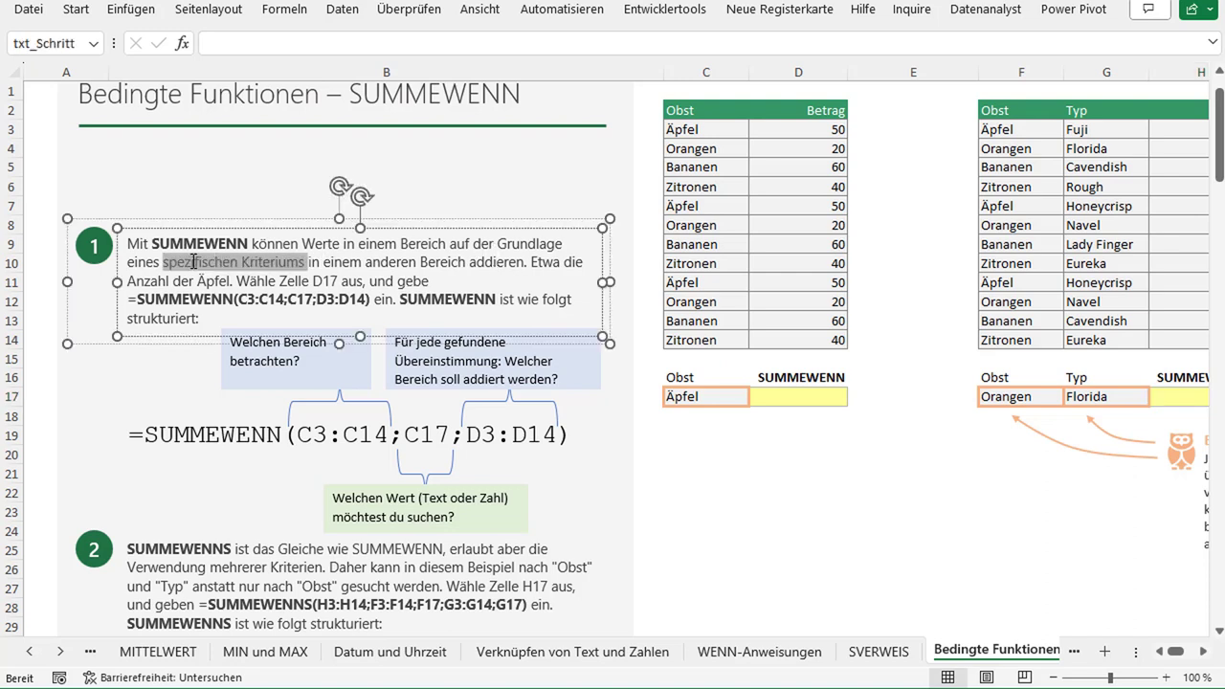
left_click(489, 195)
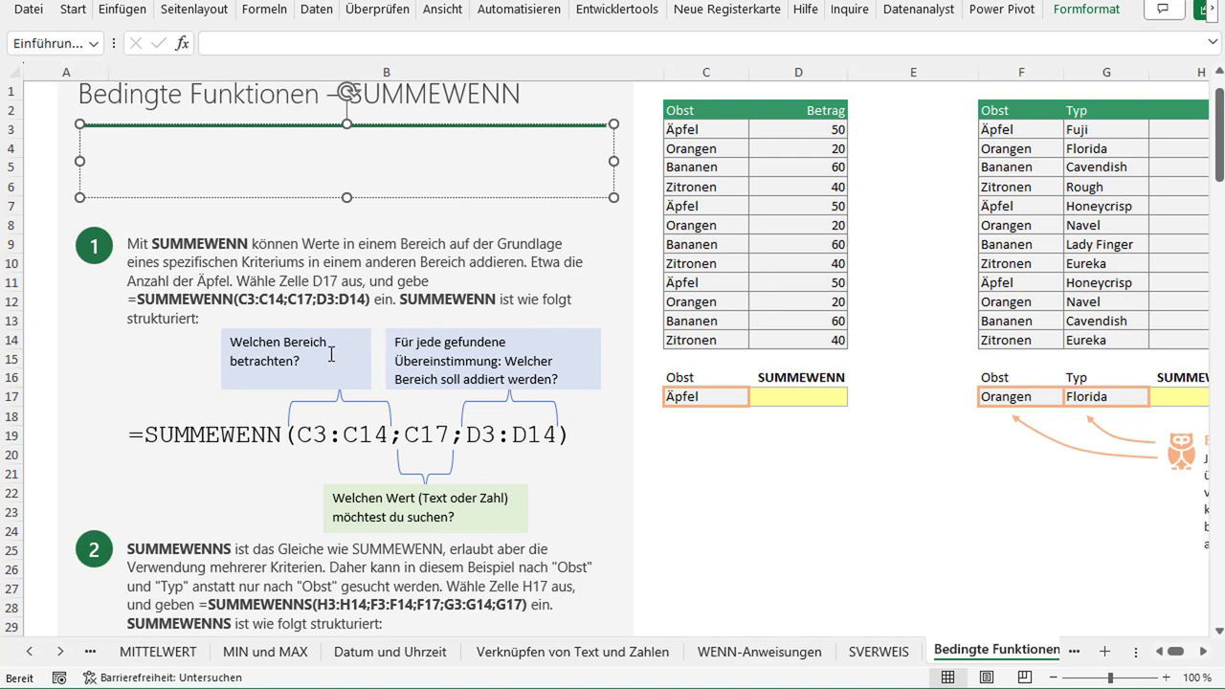
left_click(141, 436)
left_click(91, 440)
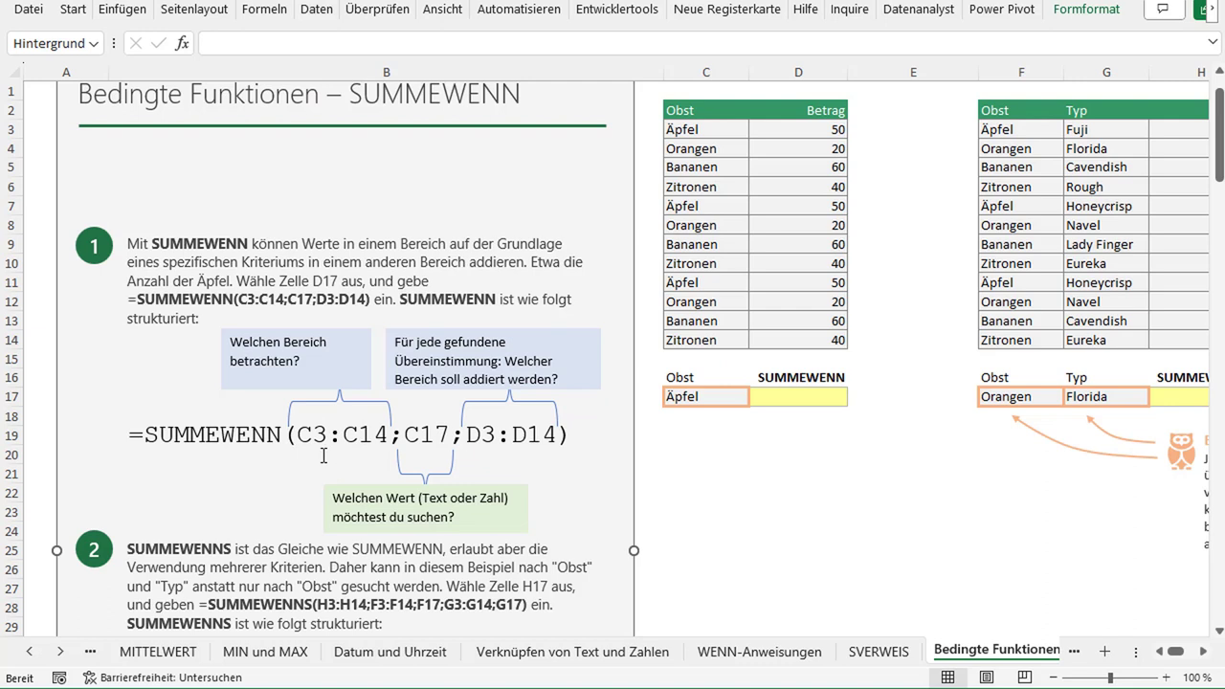
Step: Select the fruit and amount table C2:D14, then clear the selection
left_click(794, 198)
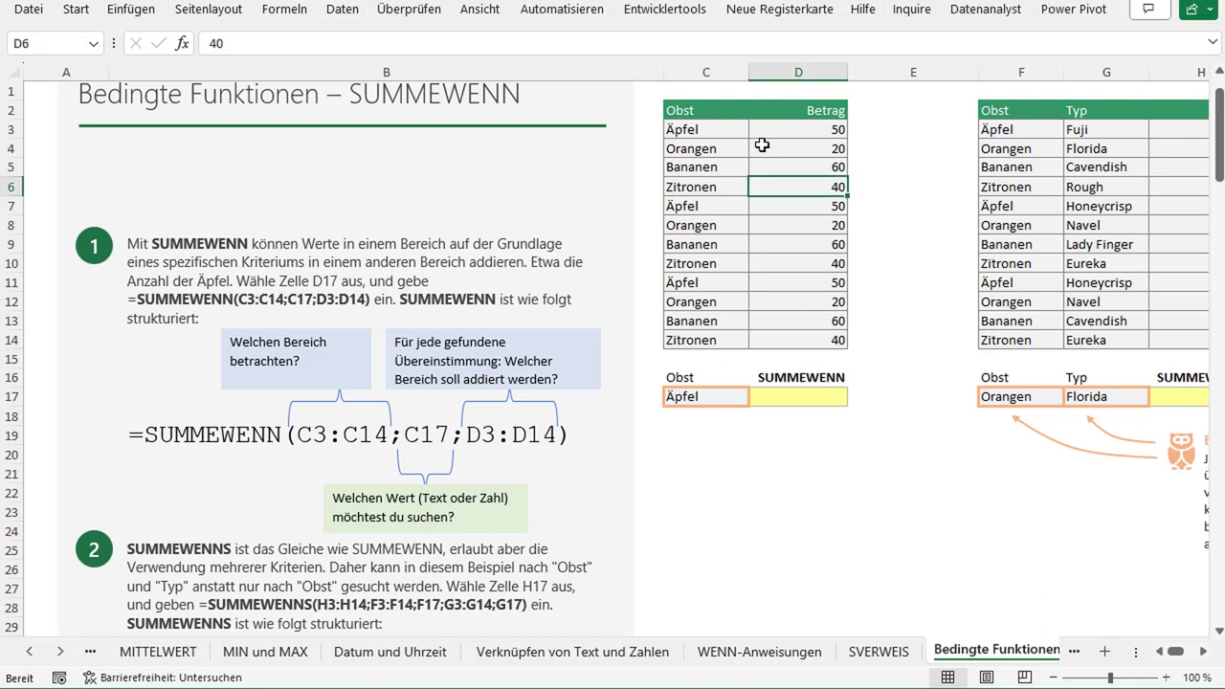
left_click_drag(711, 117, 768, 342)
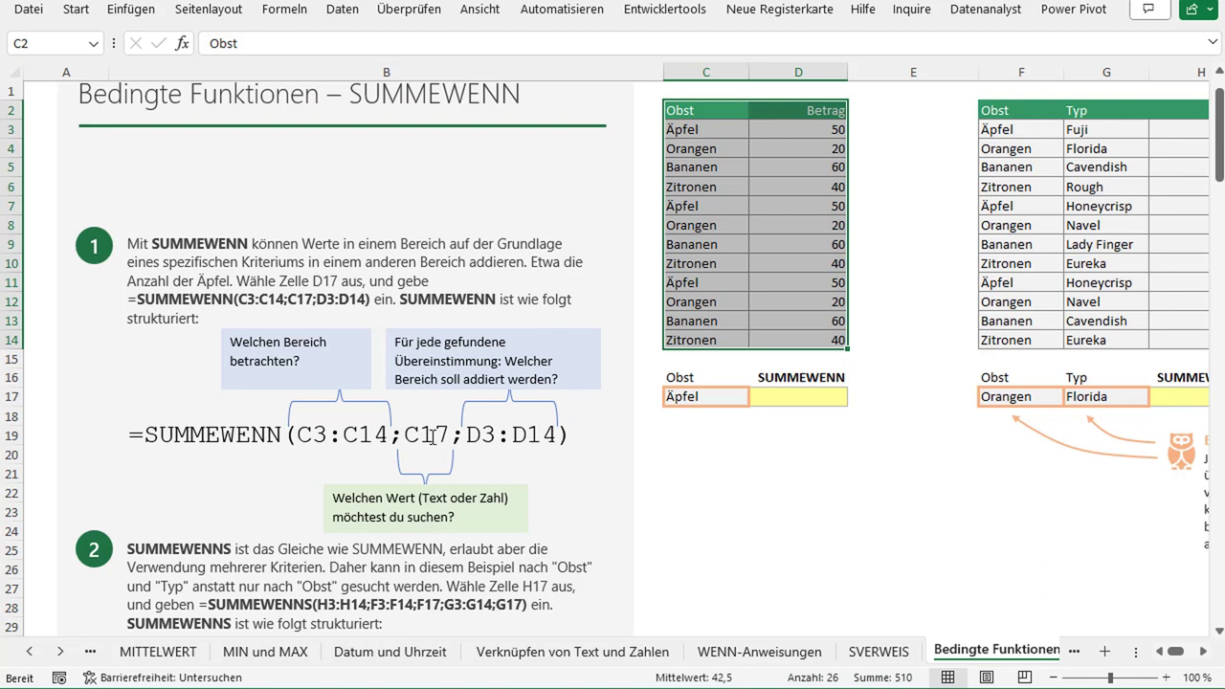
left_click(666, 491)
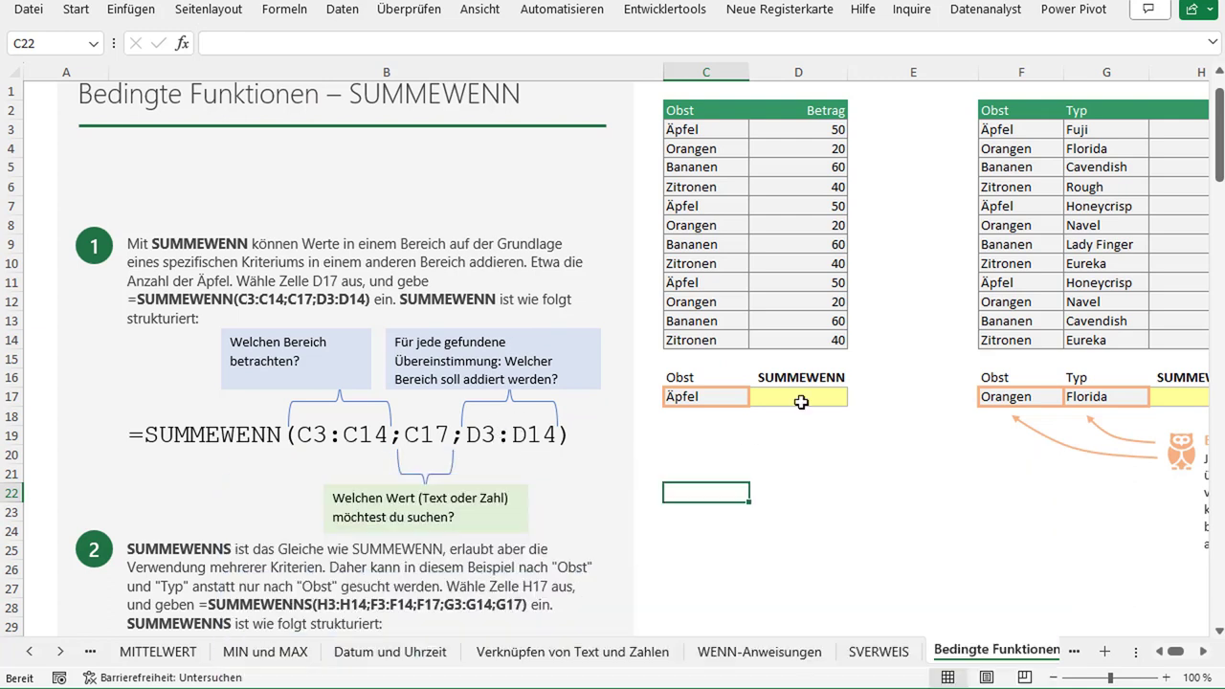
Step: Point out the Obst column C2:C14 to search and the Betrag amounts from D3
left_click(861, 396)
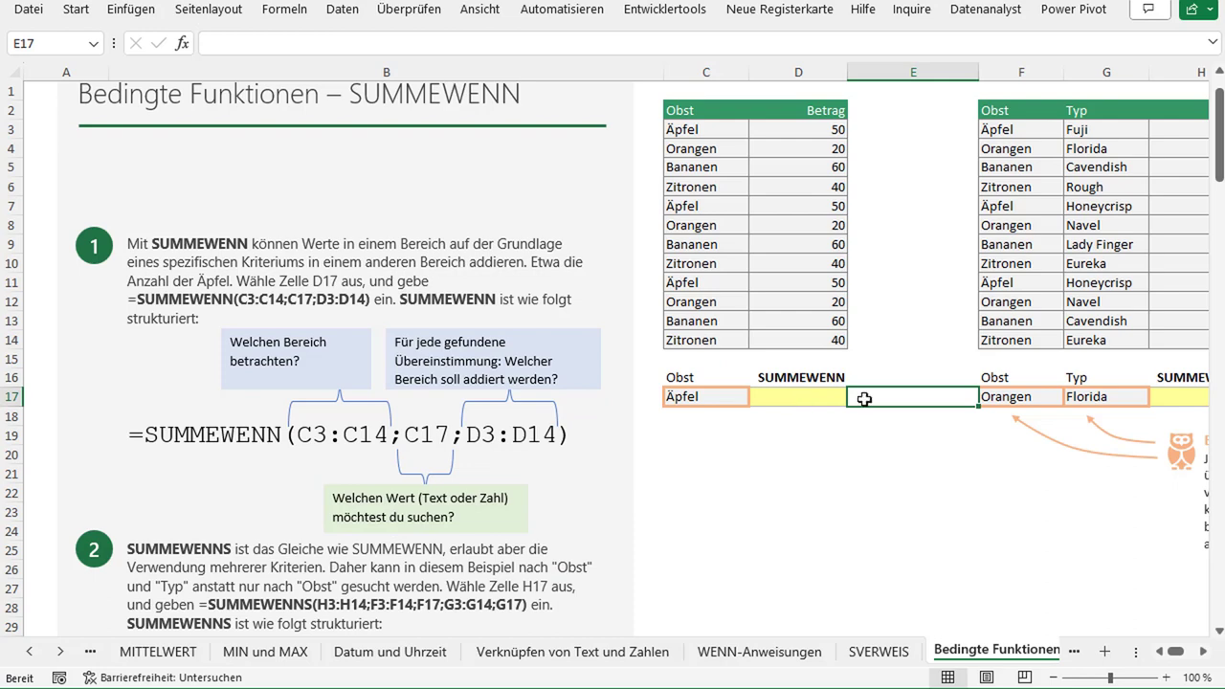
scroll(864, 399, "up", 1)
left_click(699, 170)
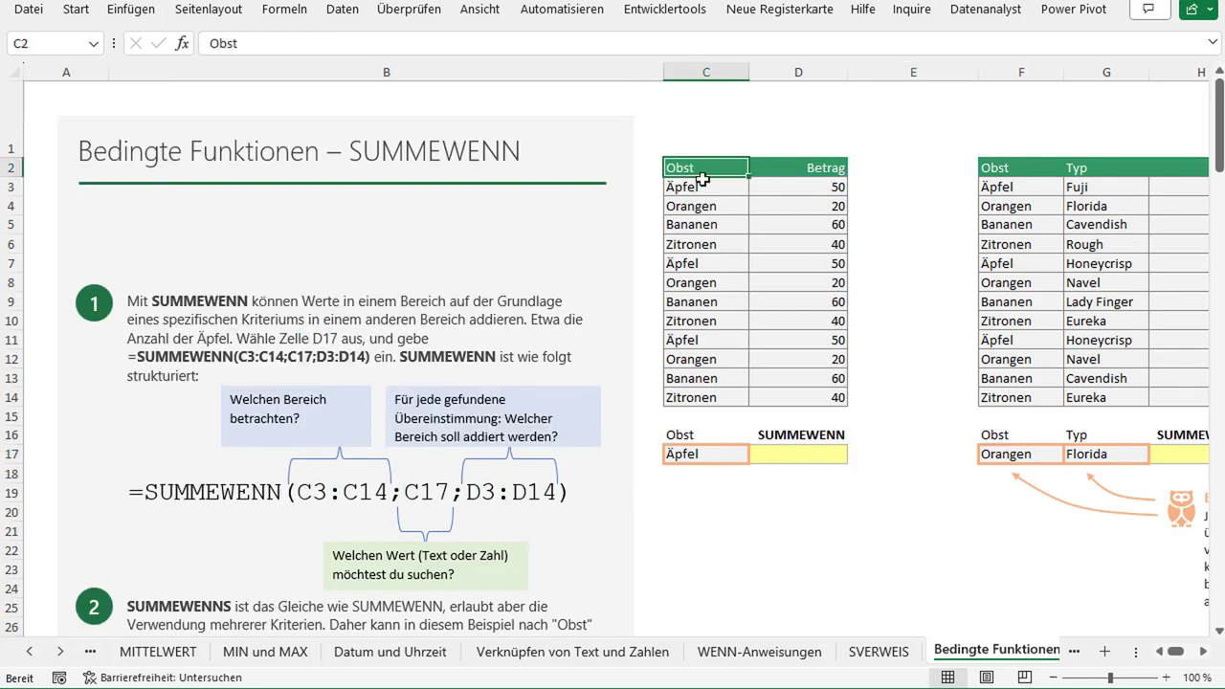
left_click_drag(700, 168, 720, 386)
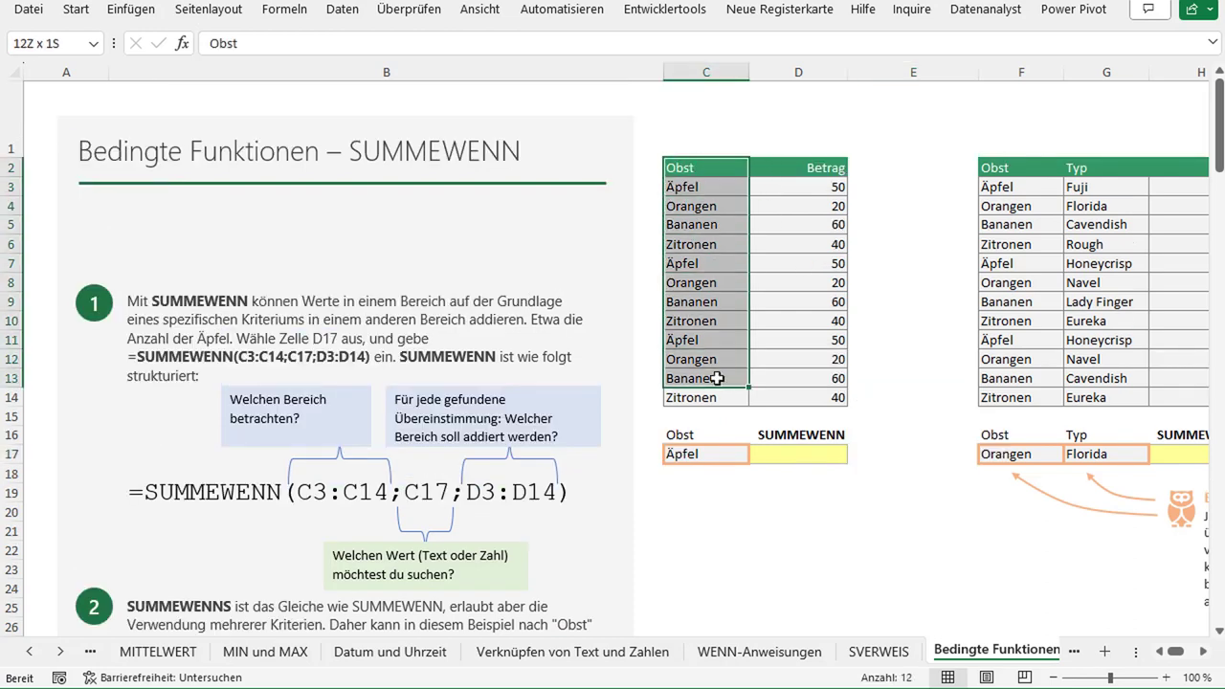
left_click(811, 168)
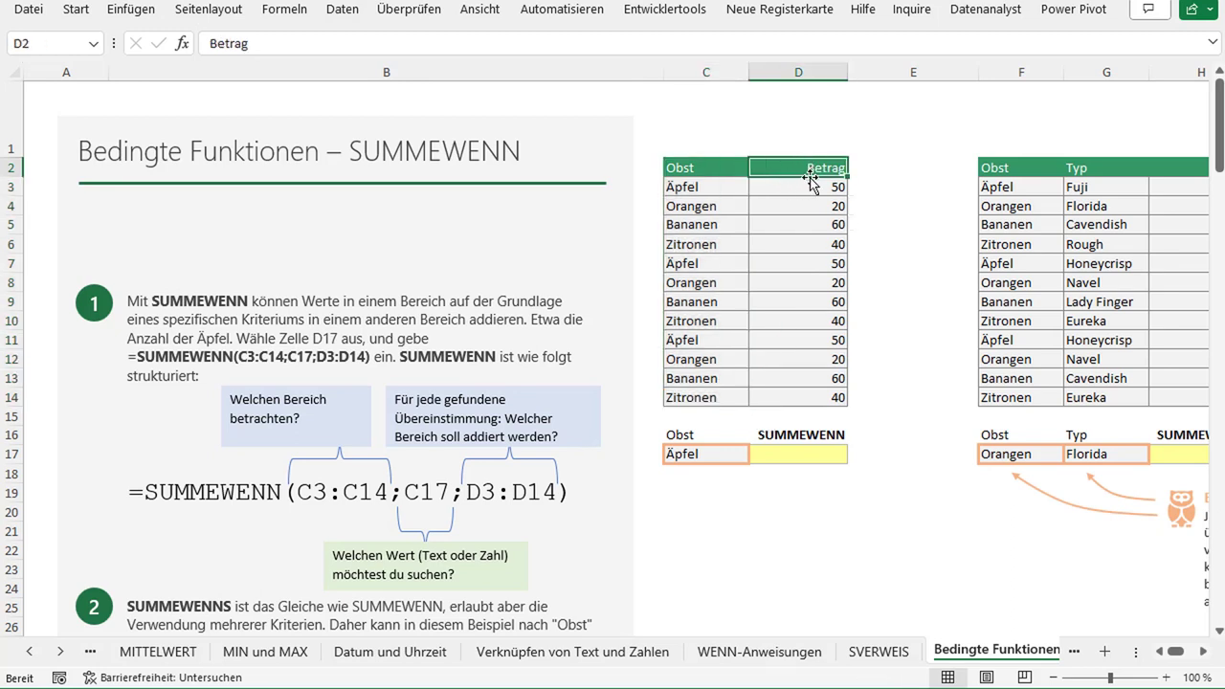
left_click(814, 193)
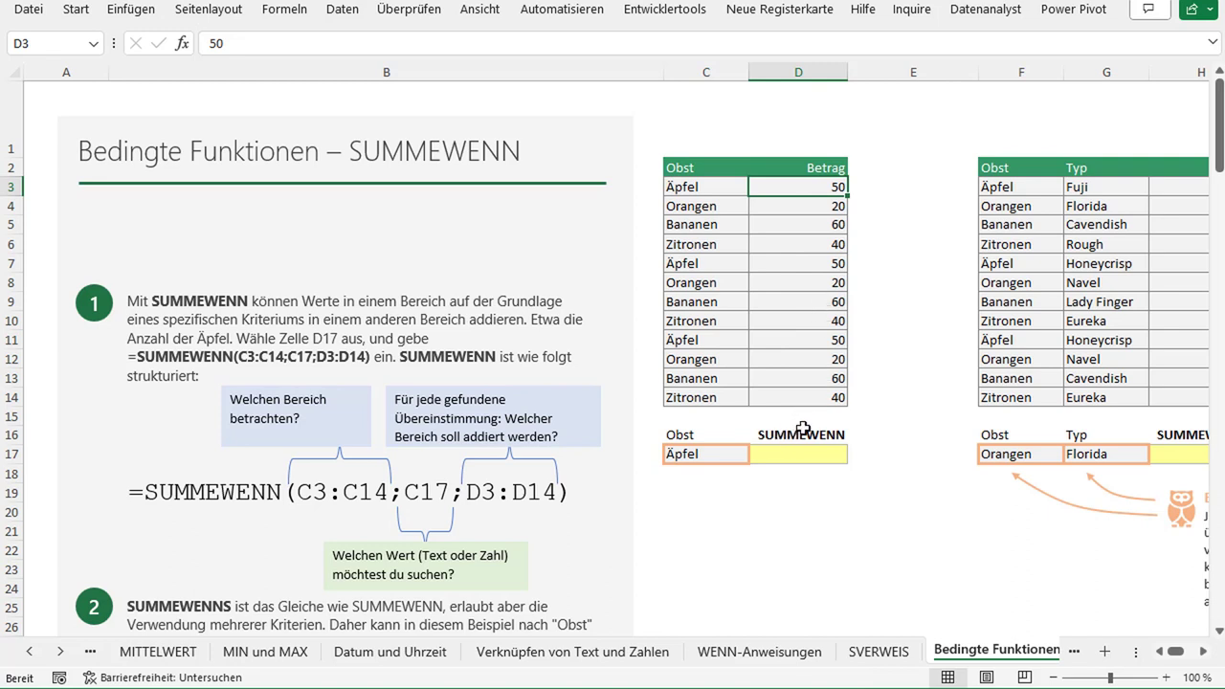
left_click(854, 472)
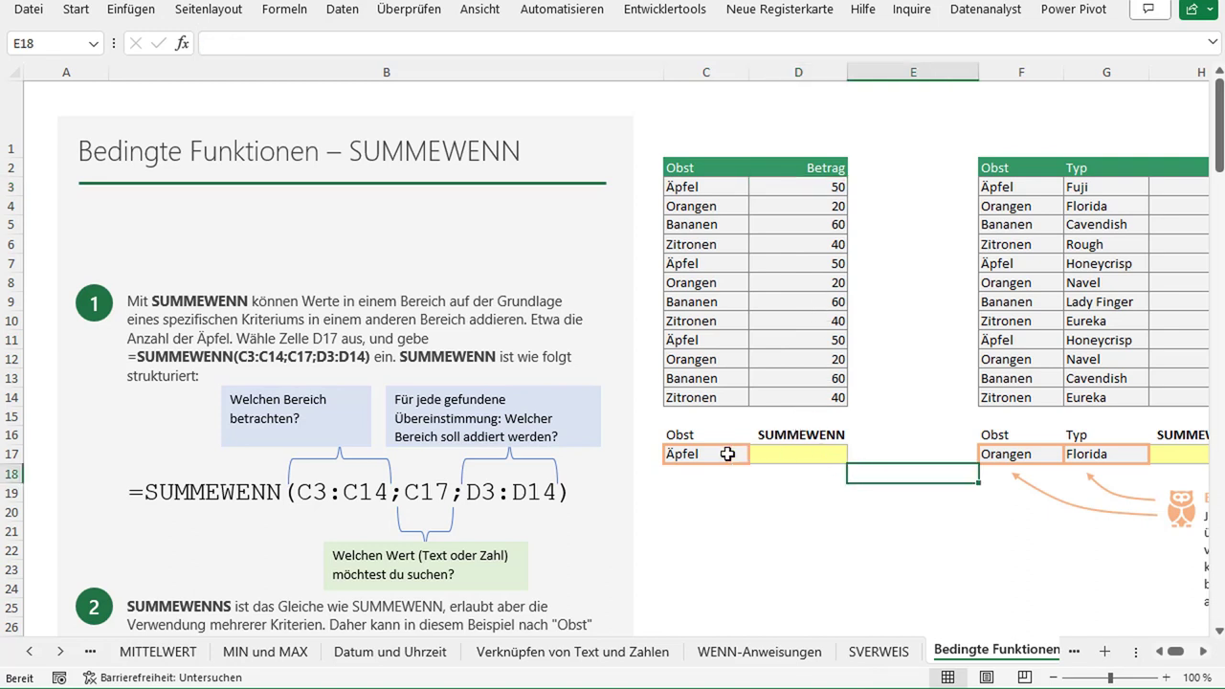
Step: Highlight criterion cell C17 (Äpfel) and its matching rows 3, 7 and 11
left_click(728, 454)
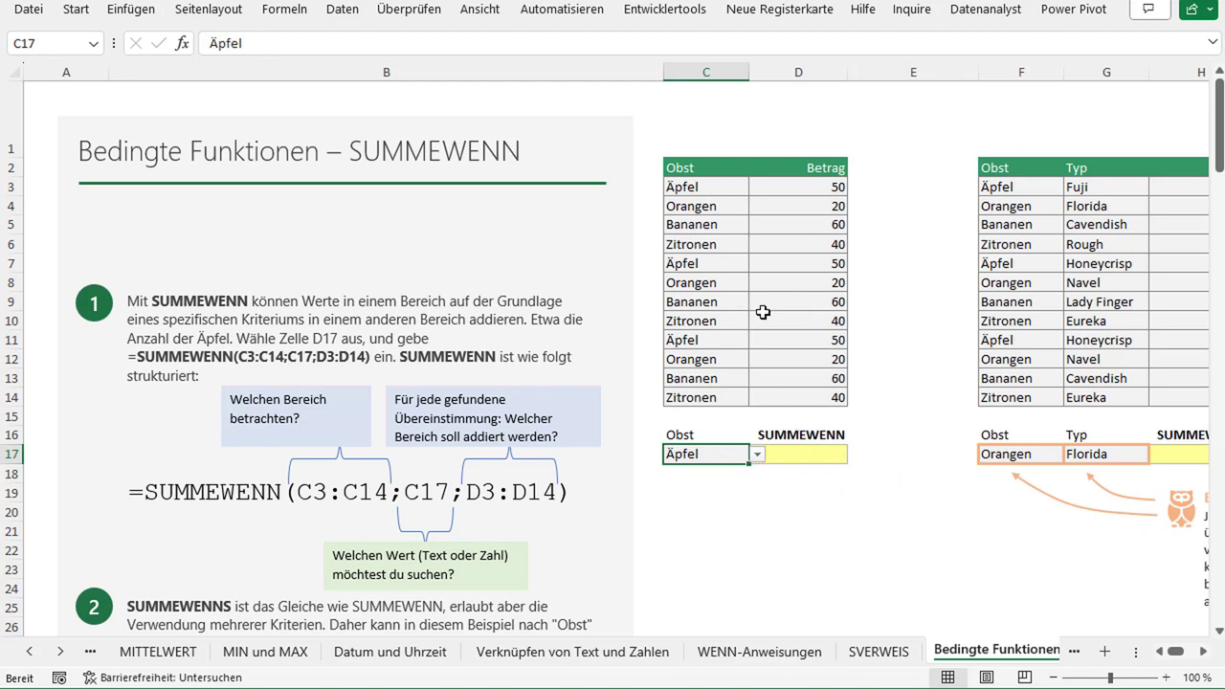
left_click(708, 263)
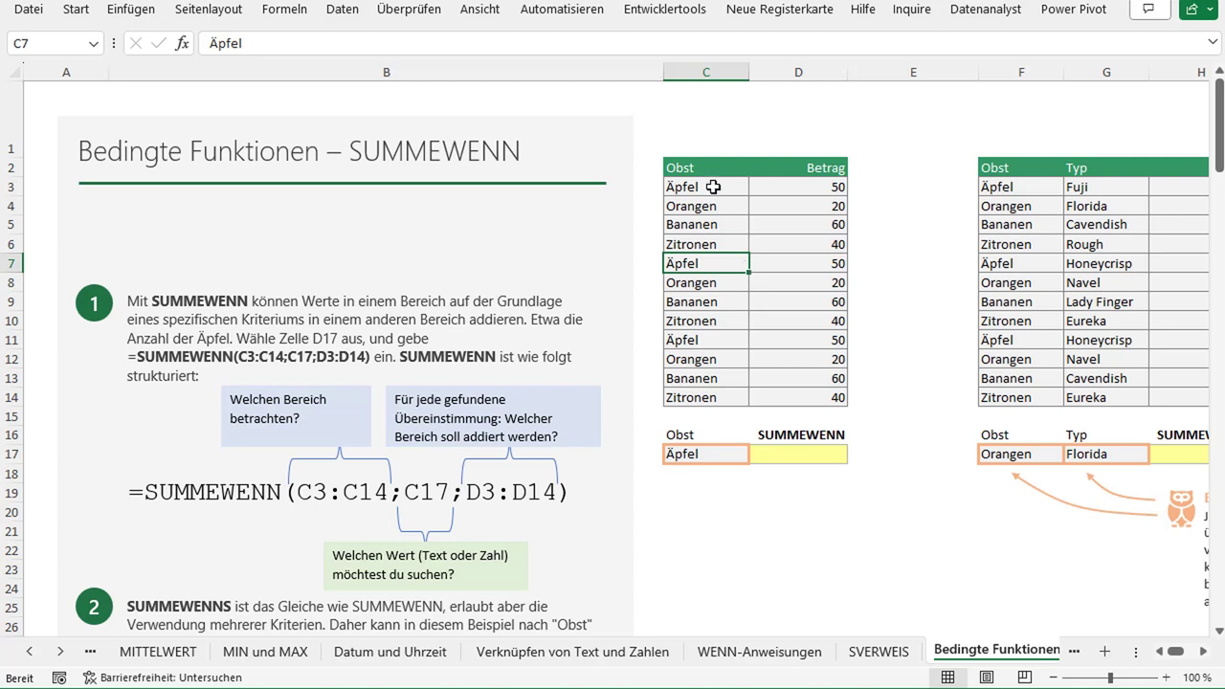
left_click(802, 264, "ctrl")
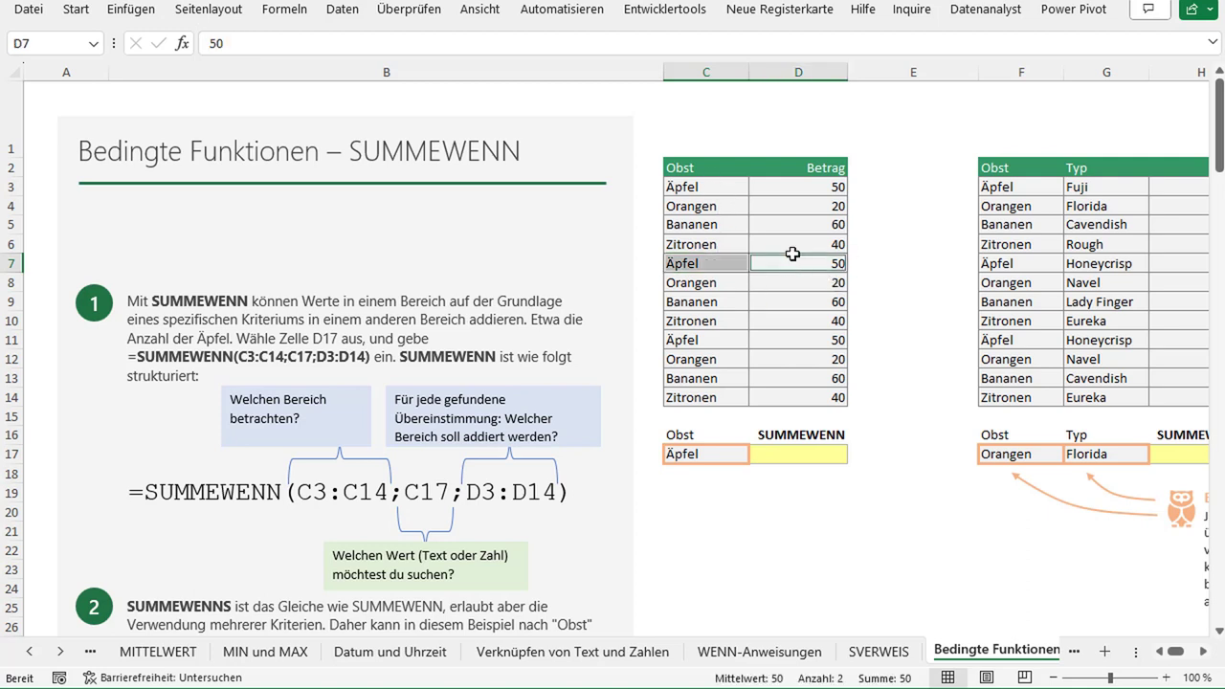
left_click(800, 185, "ctrl")
left_click(732, 187, "ctrl")
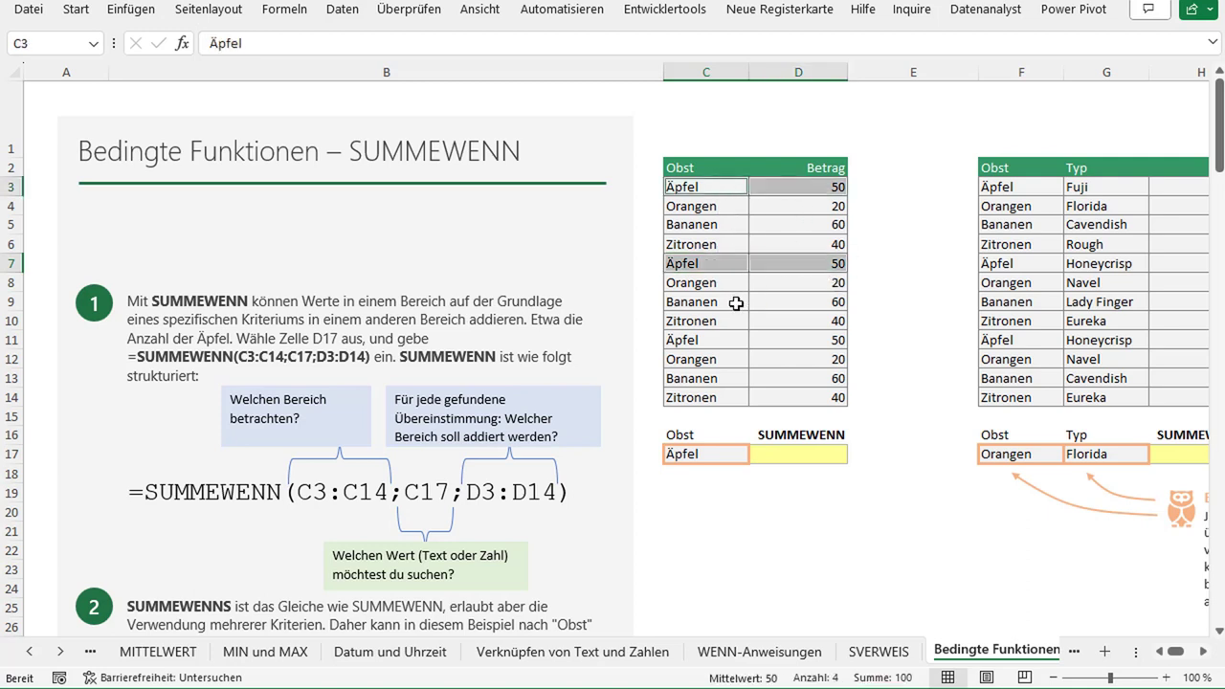
left_click(724, 340, "ctrl")
left_click(793, 341, "ctrl")
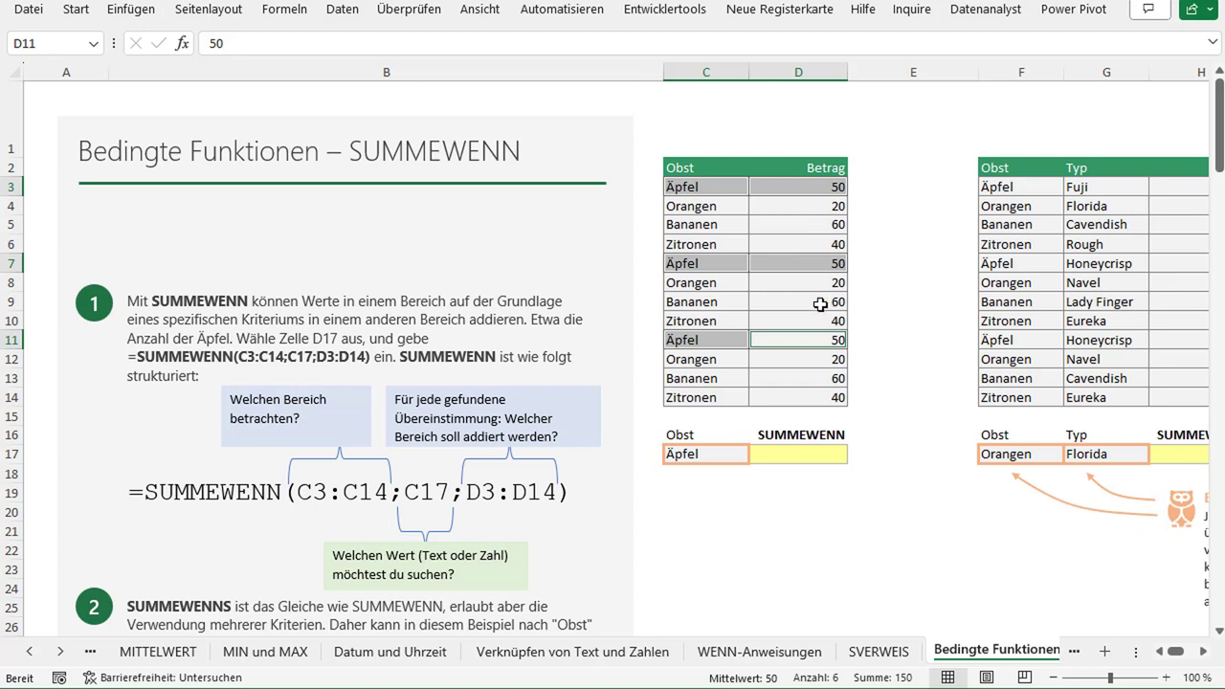
Step: In D17, start =SUMMEWENN( with C3:D14 as the search range
left_click(821, 454)
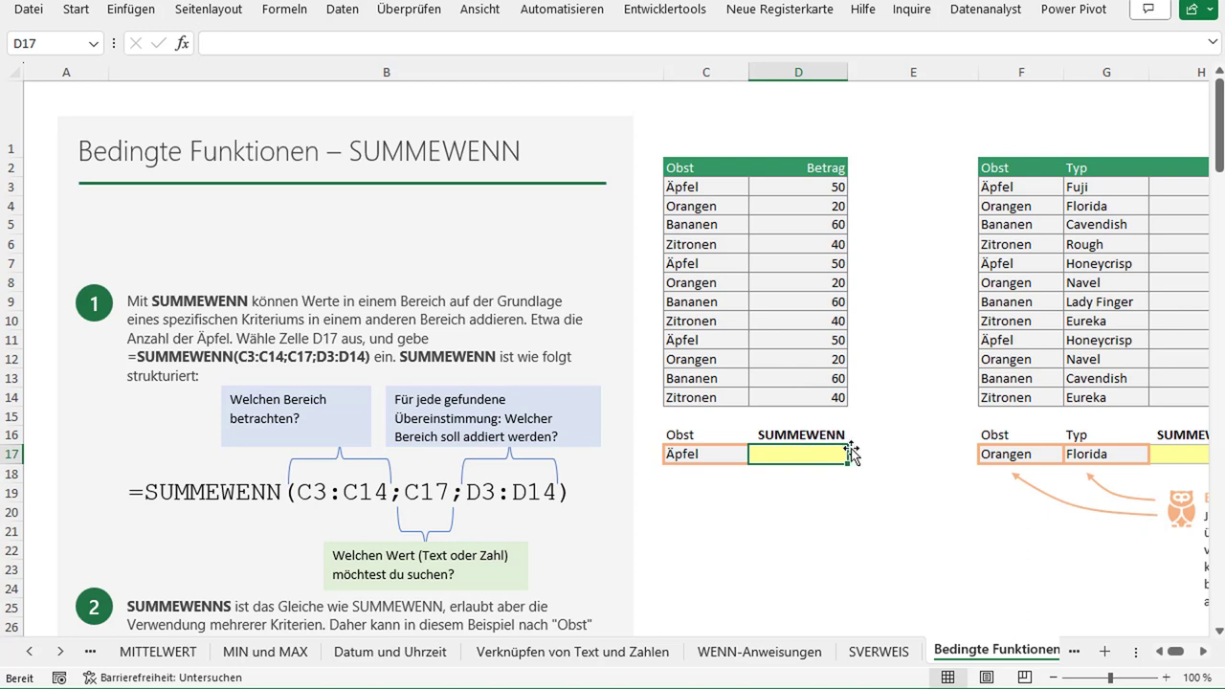
type("=")
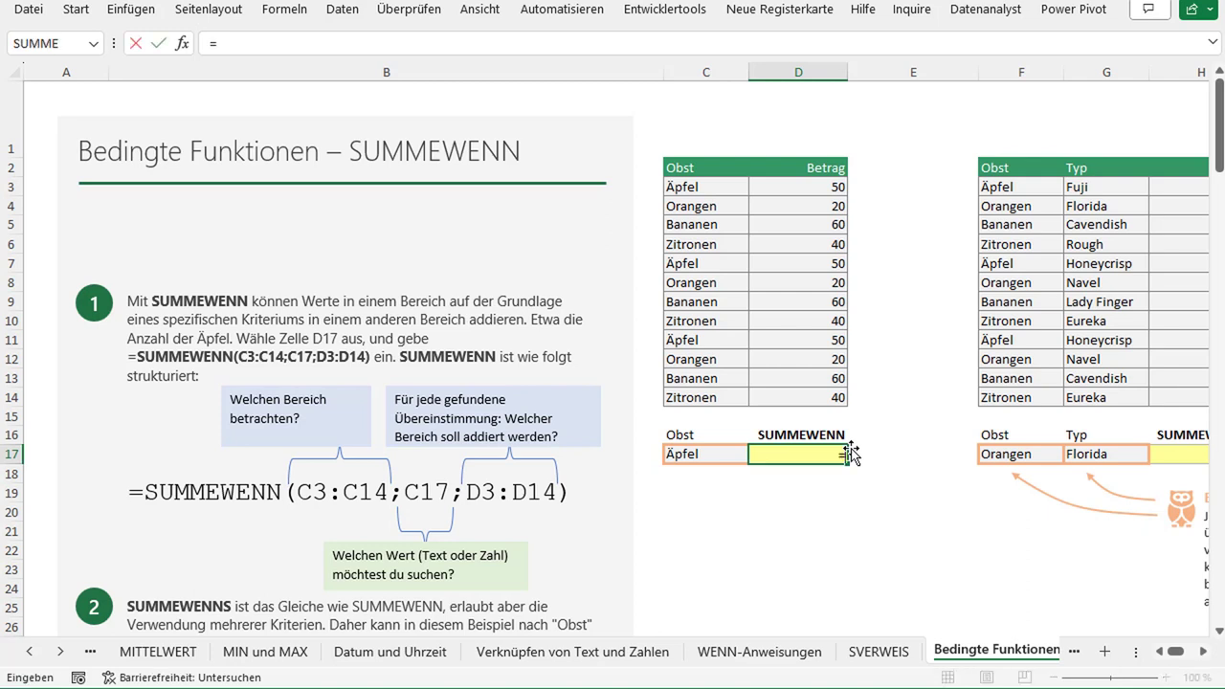
type("SUMMEWEN")
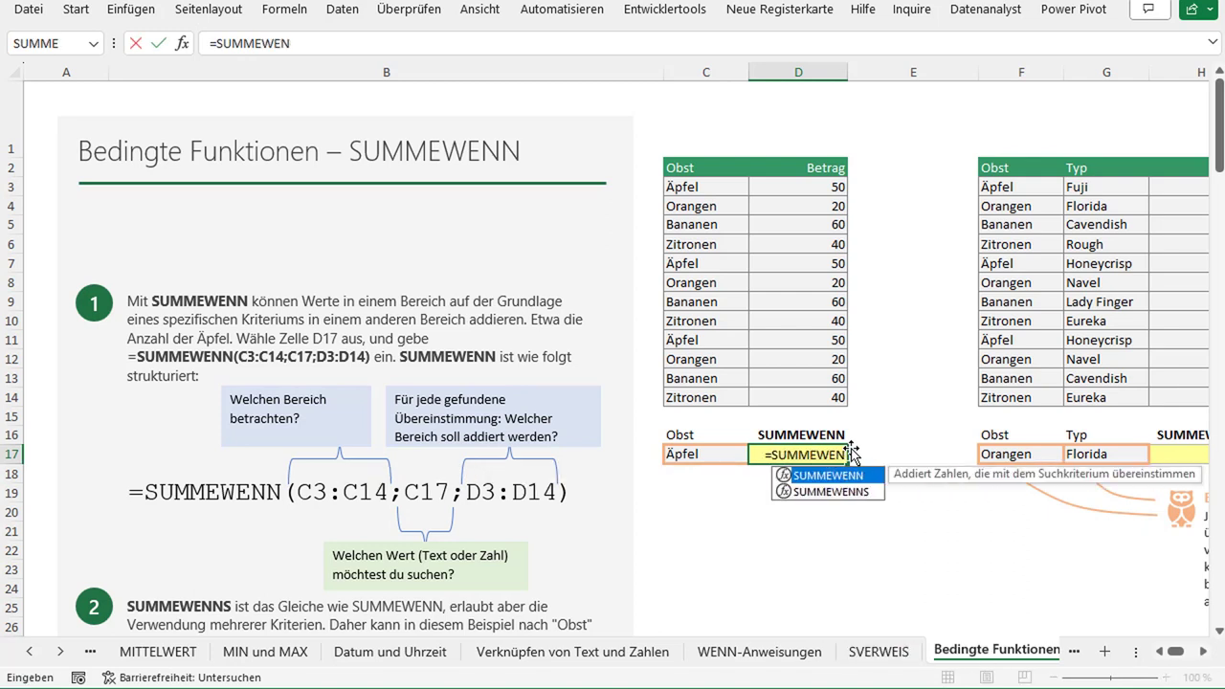
type("N(")
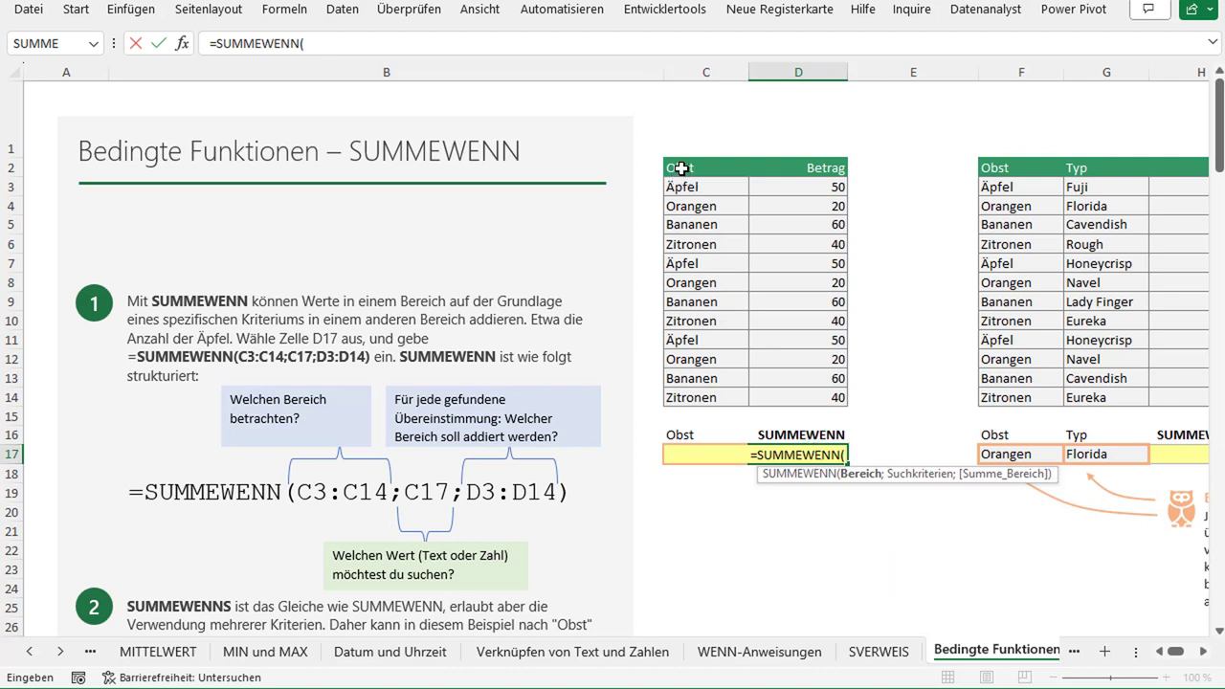
left_click_drag(681, 167, 812, 396)
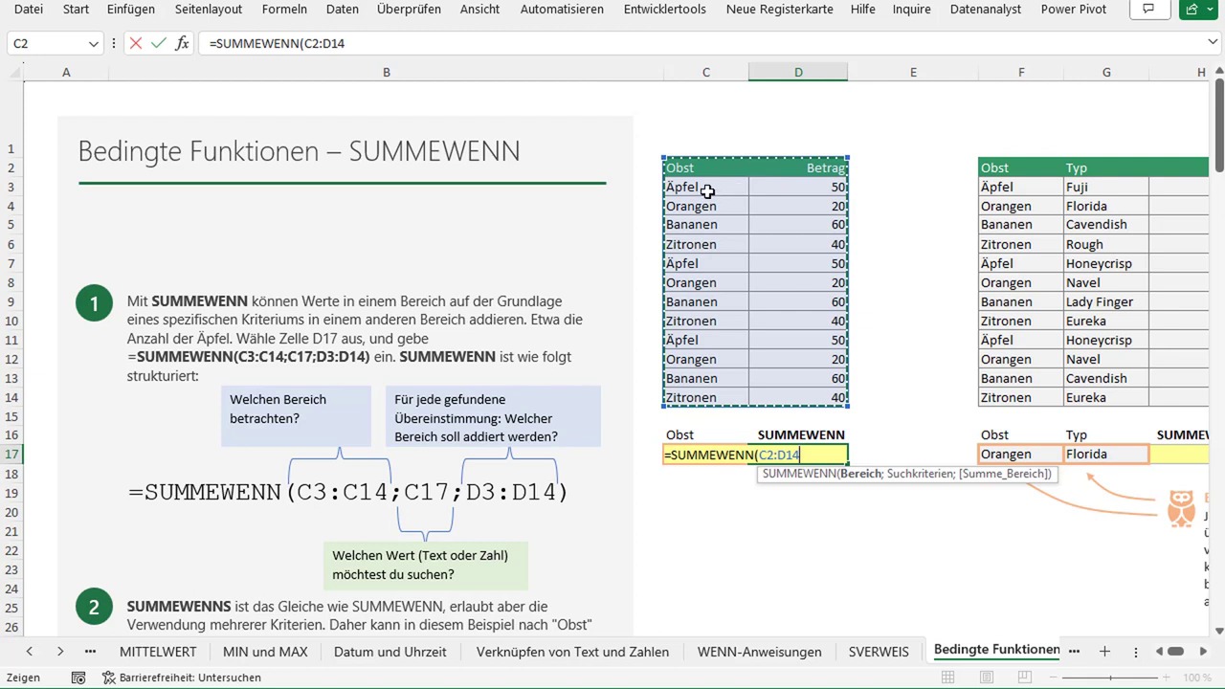
left_click_drag(707, 190, 811, 395)
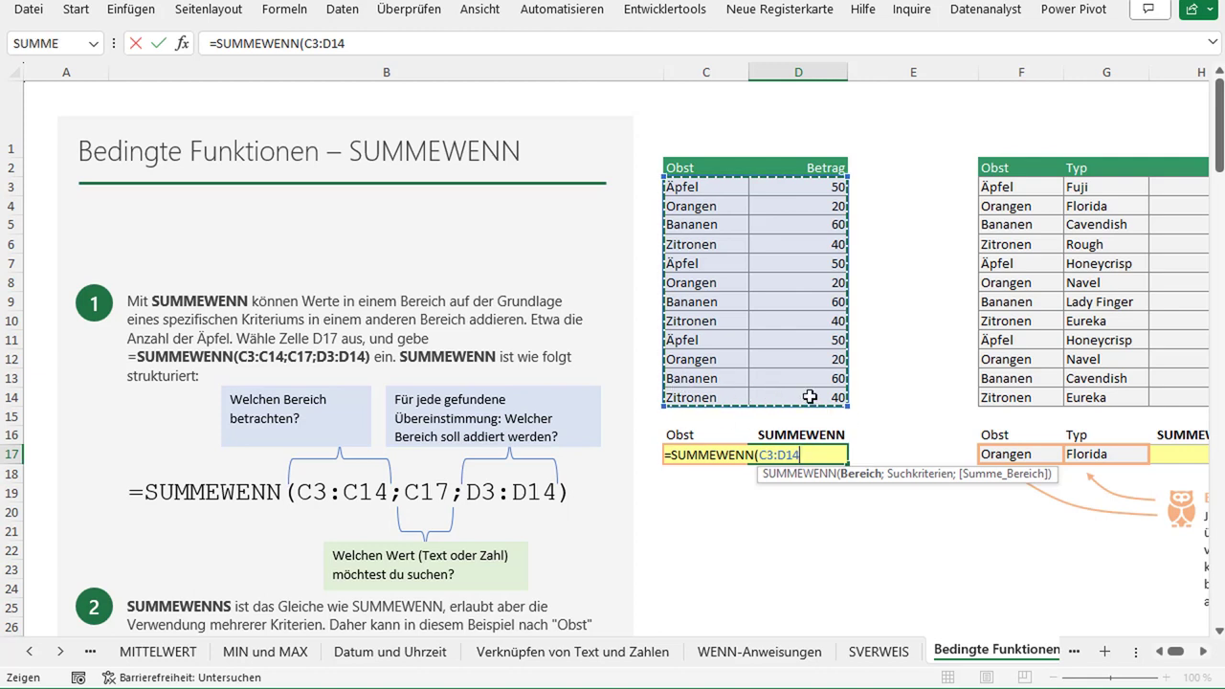
type(";")
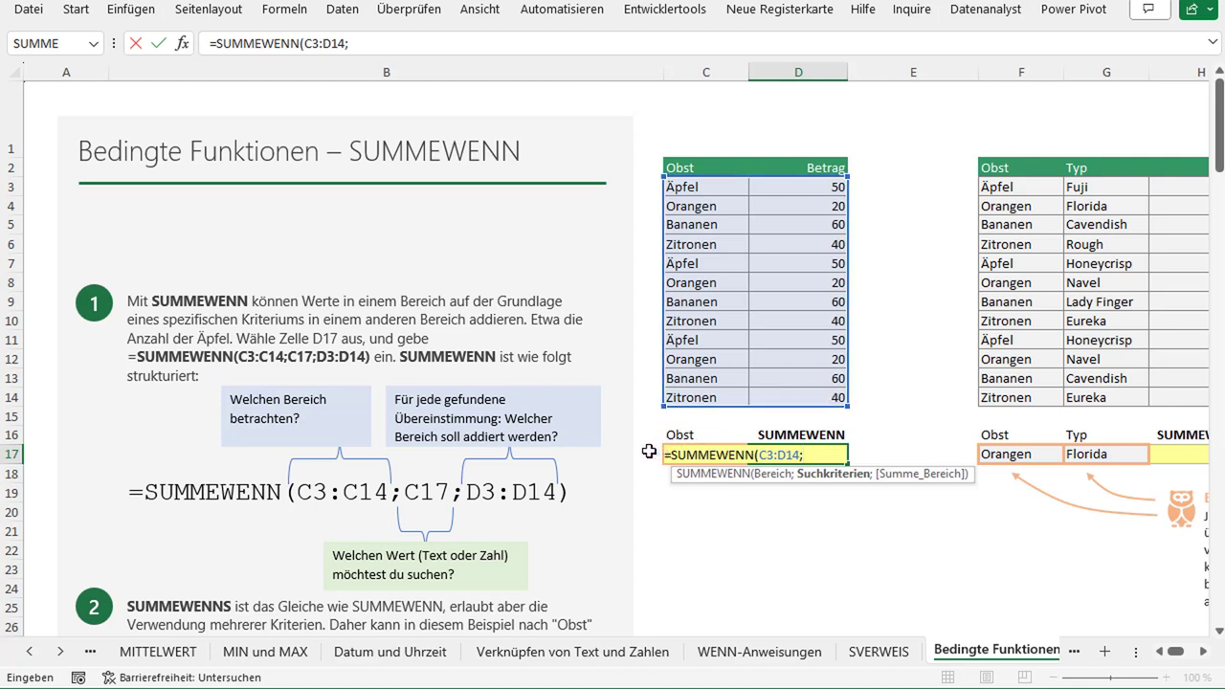
Step: Swap the B17 criterion for C17, add sum range D3:D14, and commit the formula
left_click(649, 451)
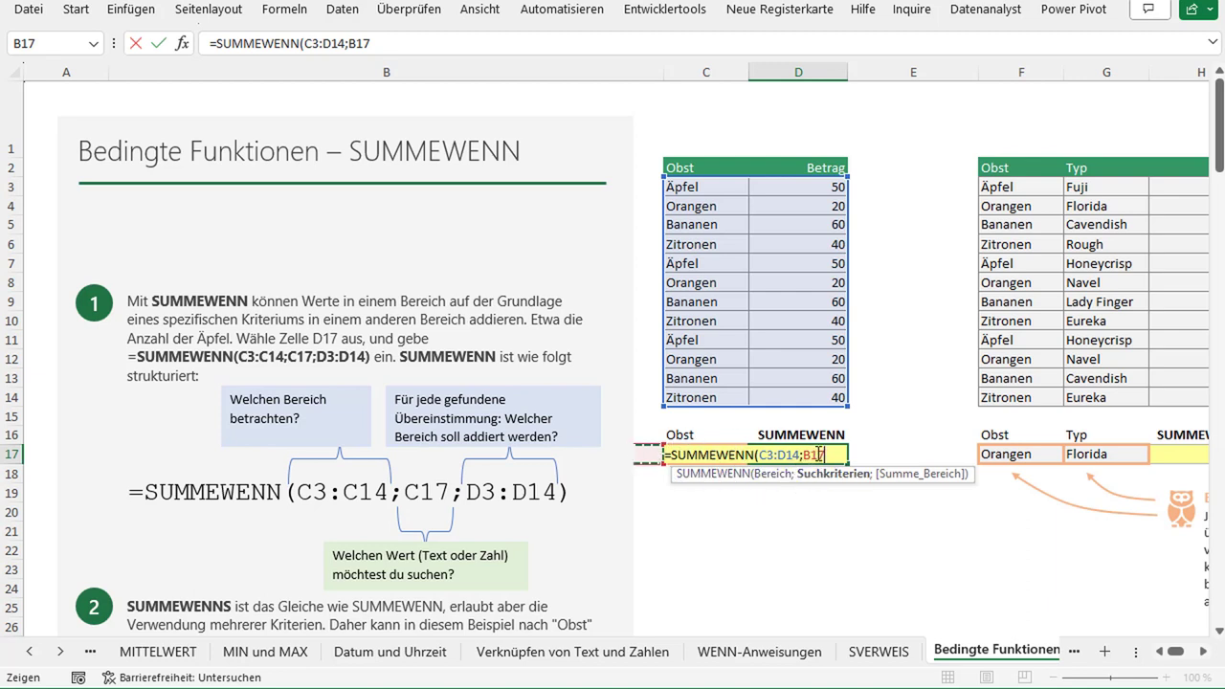
left_click(820, 455)
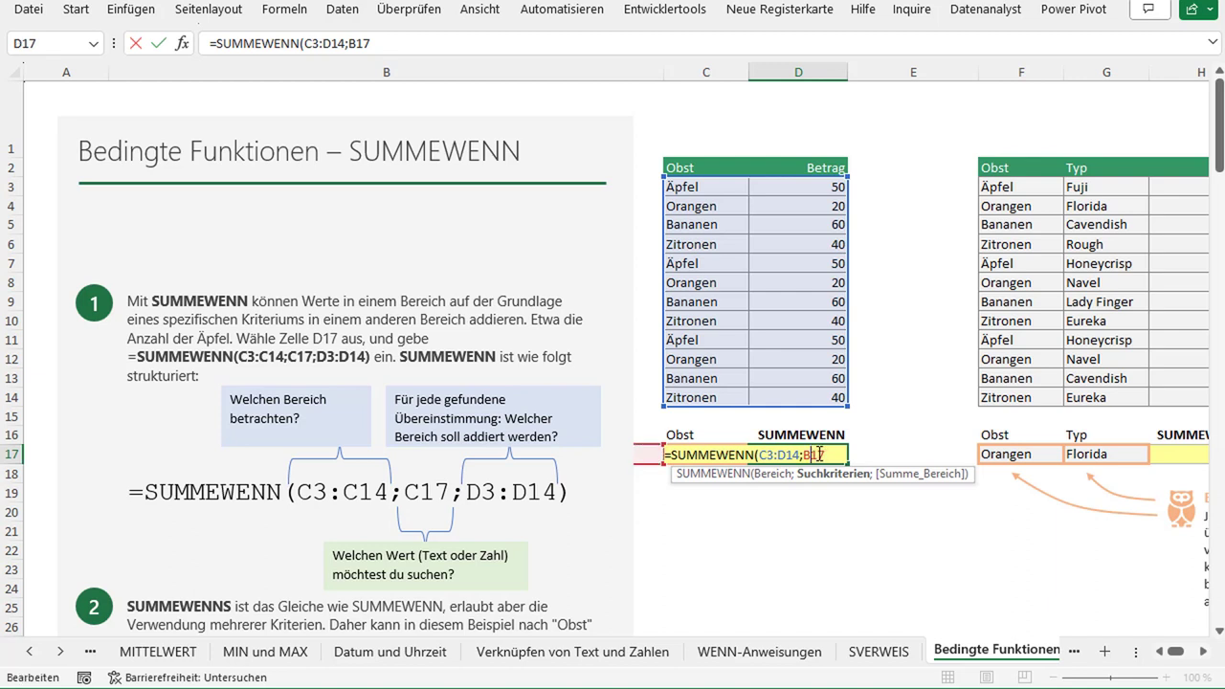
key("BackSpace")
type("C17")
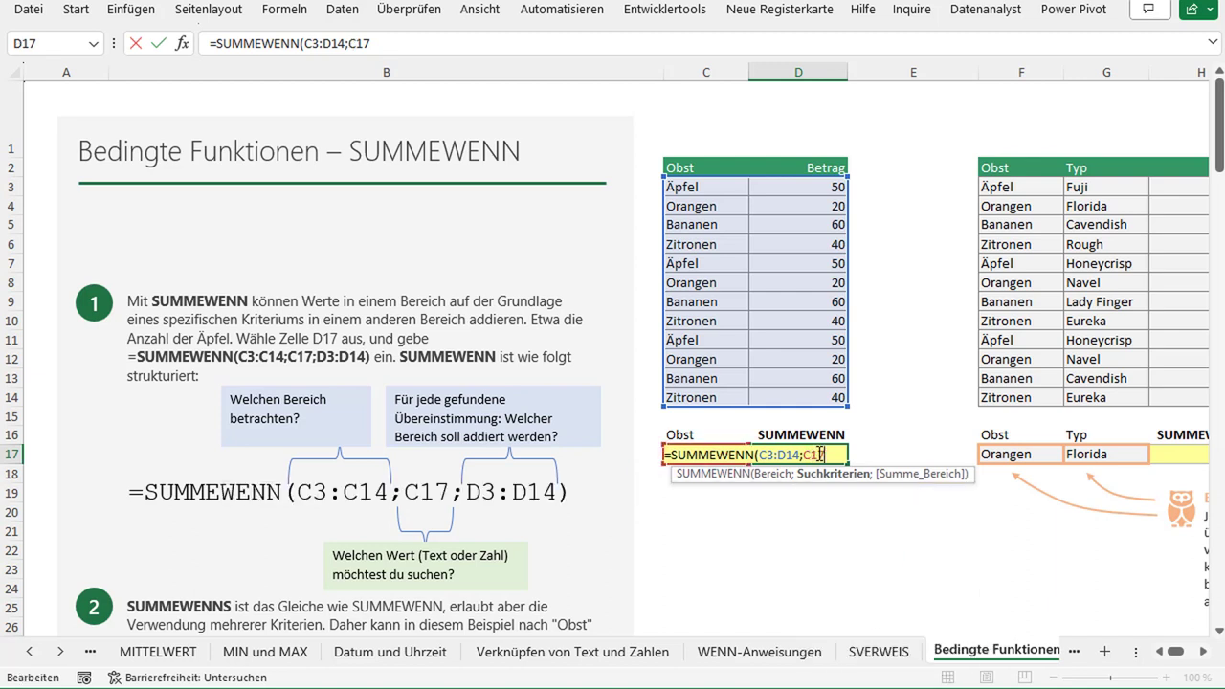
type(";")
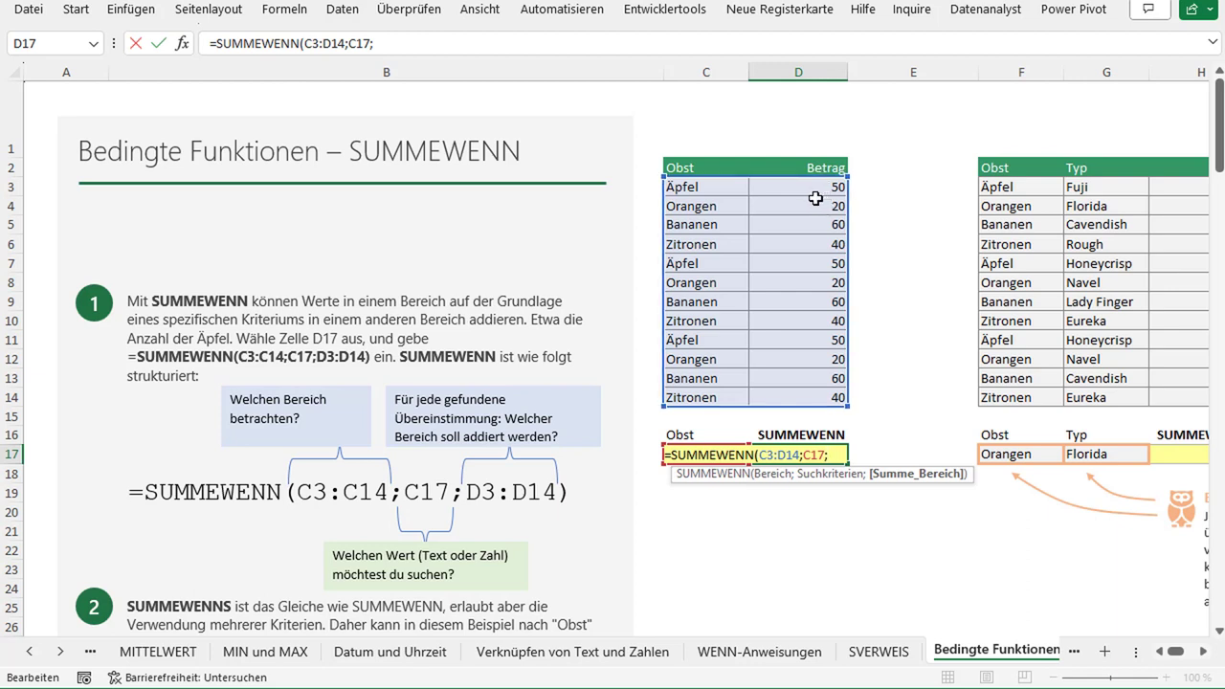
left_click_drag(810, 189, 813, 396)
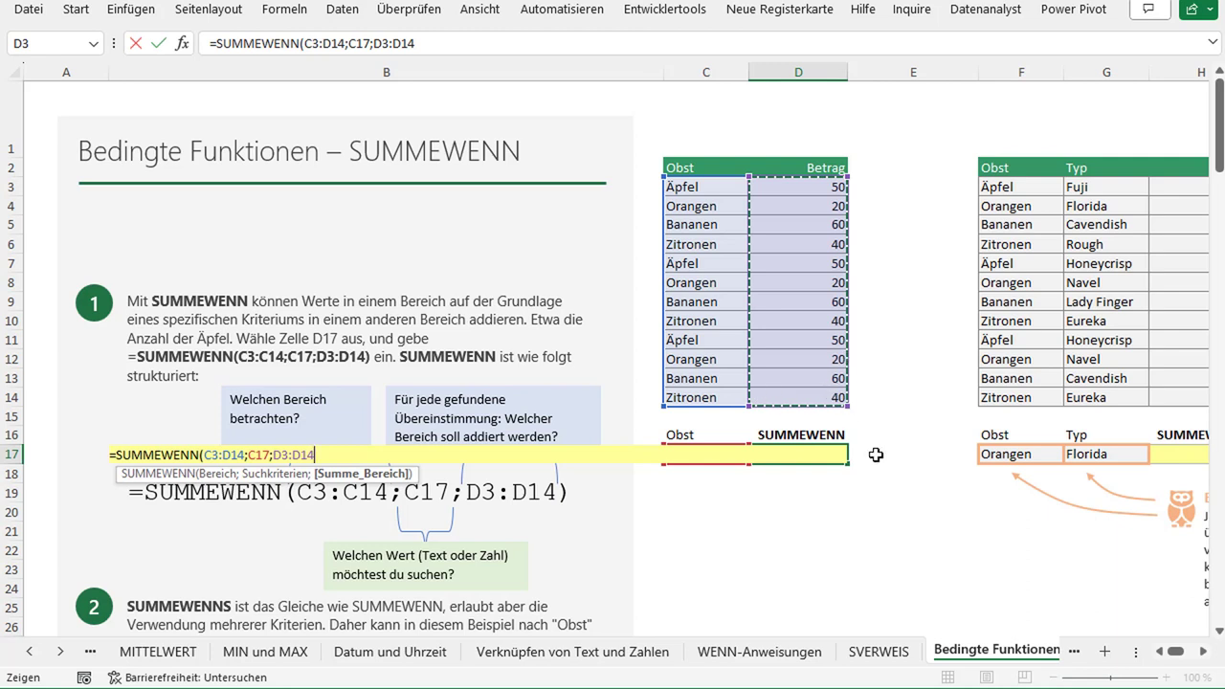
type(")")
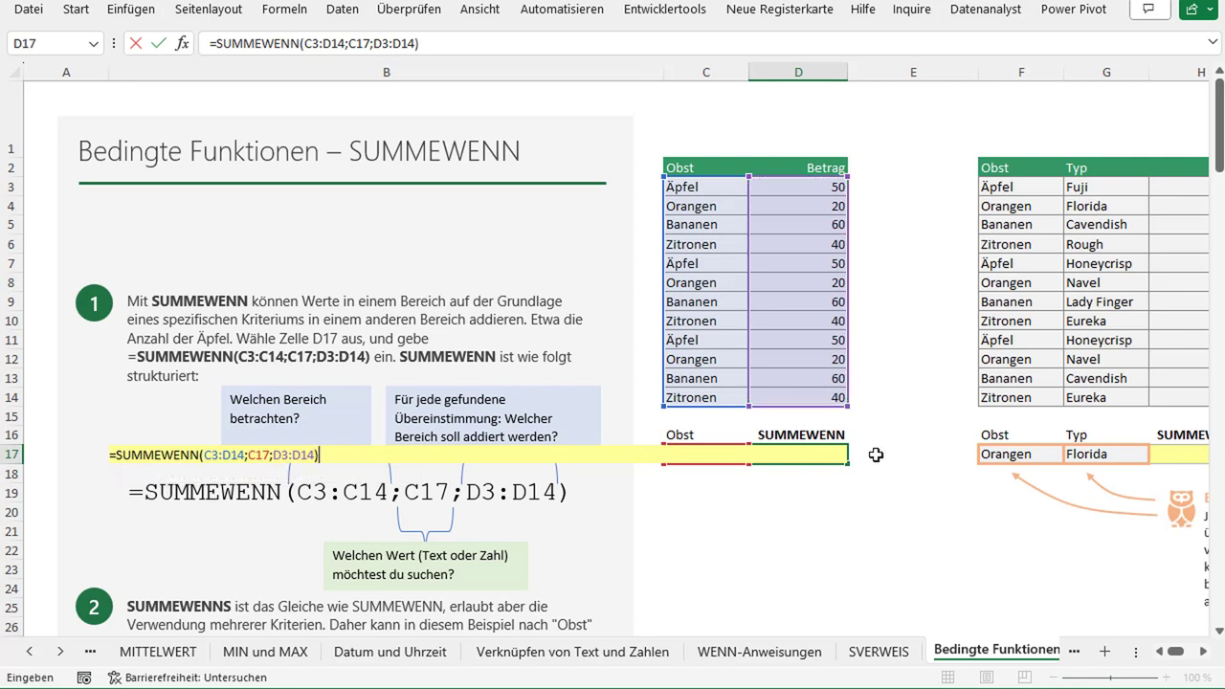
key("Return")
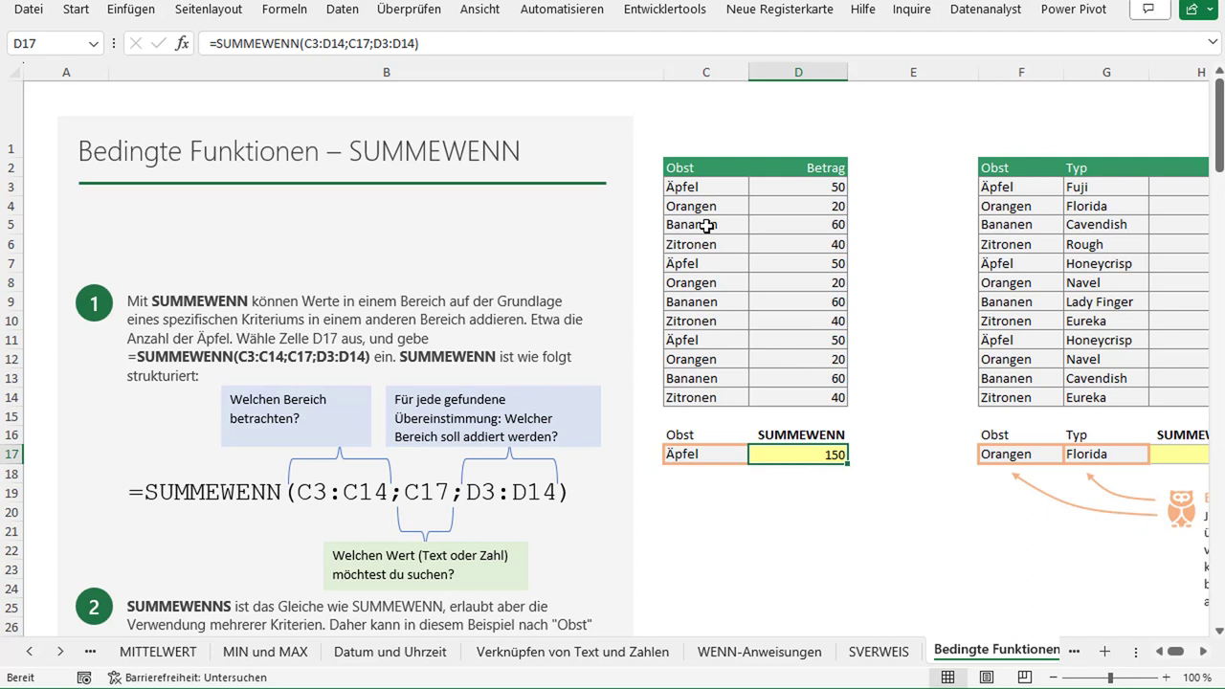
Step: Choose Bananen from the C17 dropdown so D17 recalculates
left_click(722, 457)
left_click(757, 456)
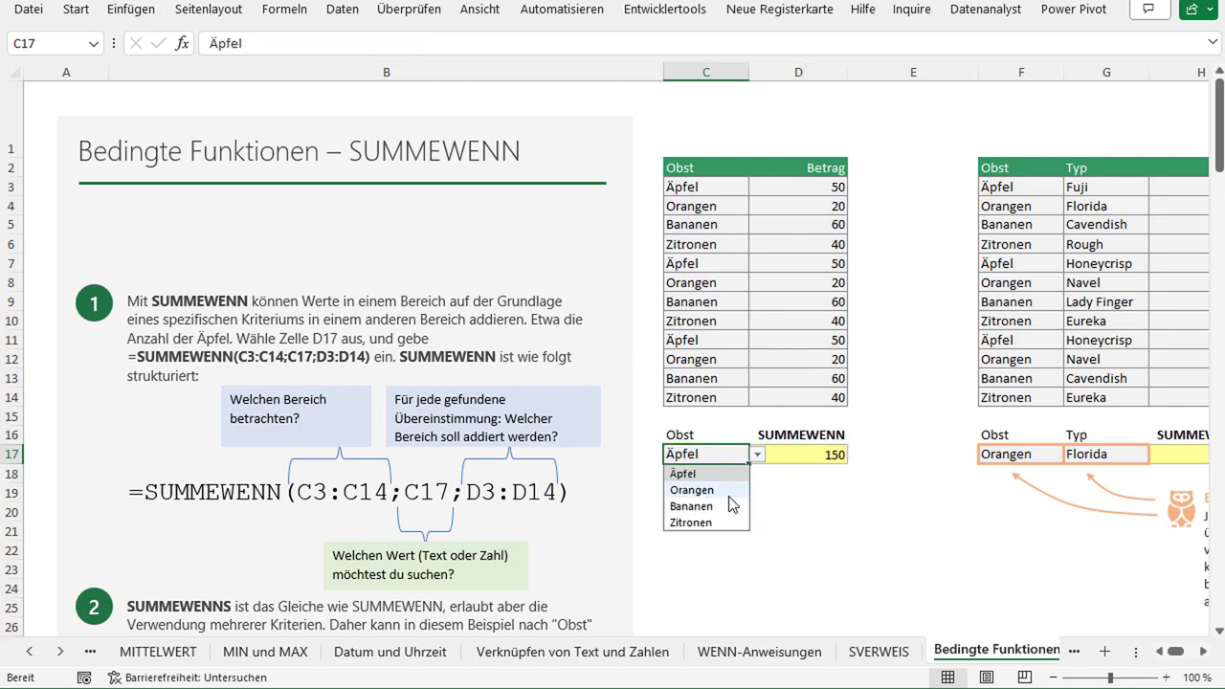
left_click(691, 506)
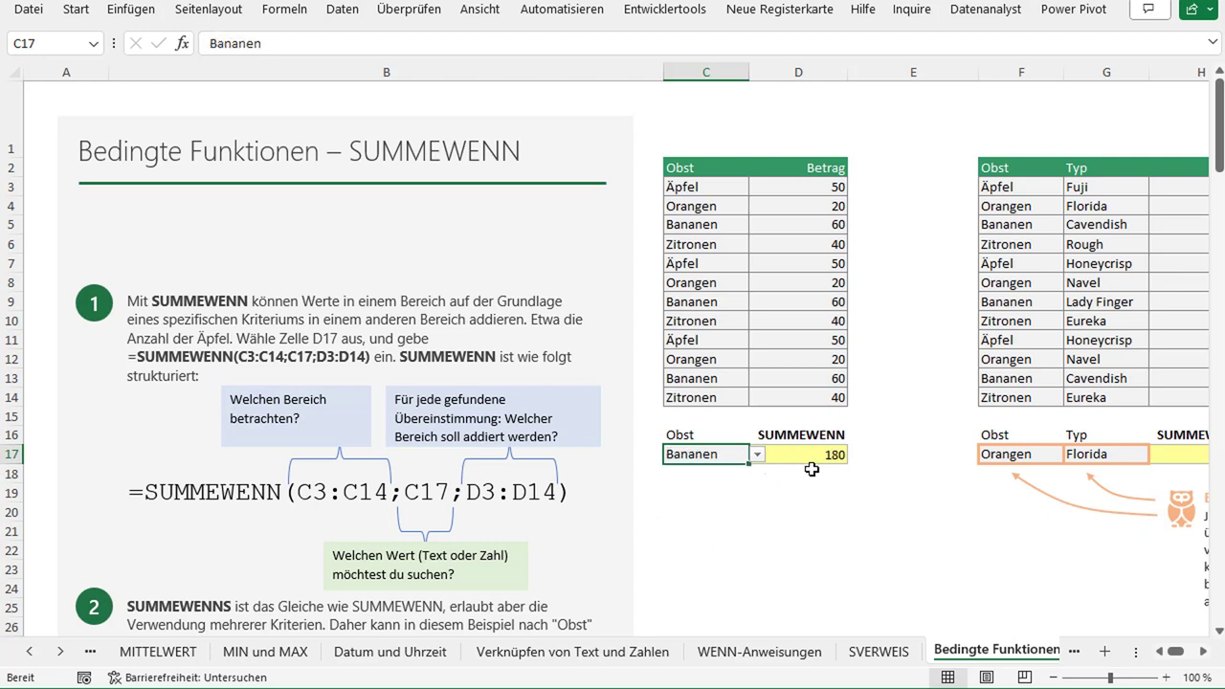
left_click(818, 456)
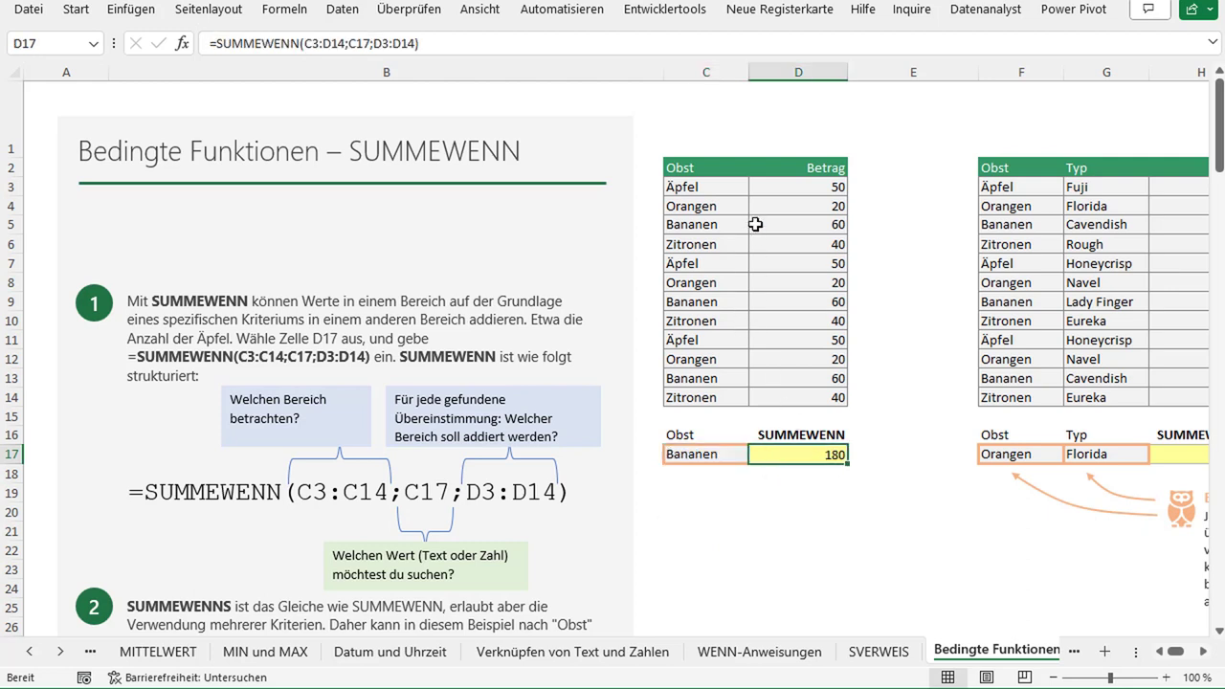
Step: Select the Bananen amounts D5, D9 and D13 to confirm the total of 180
left_click(804, 223)
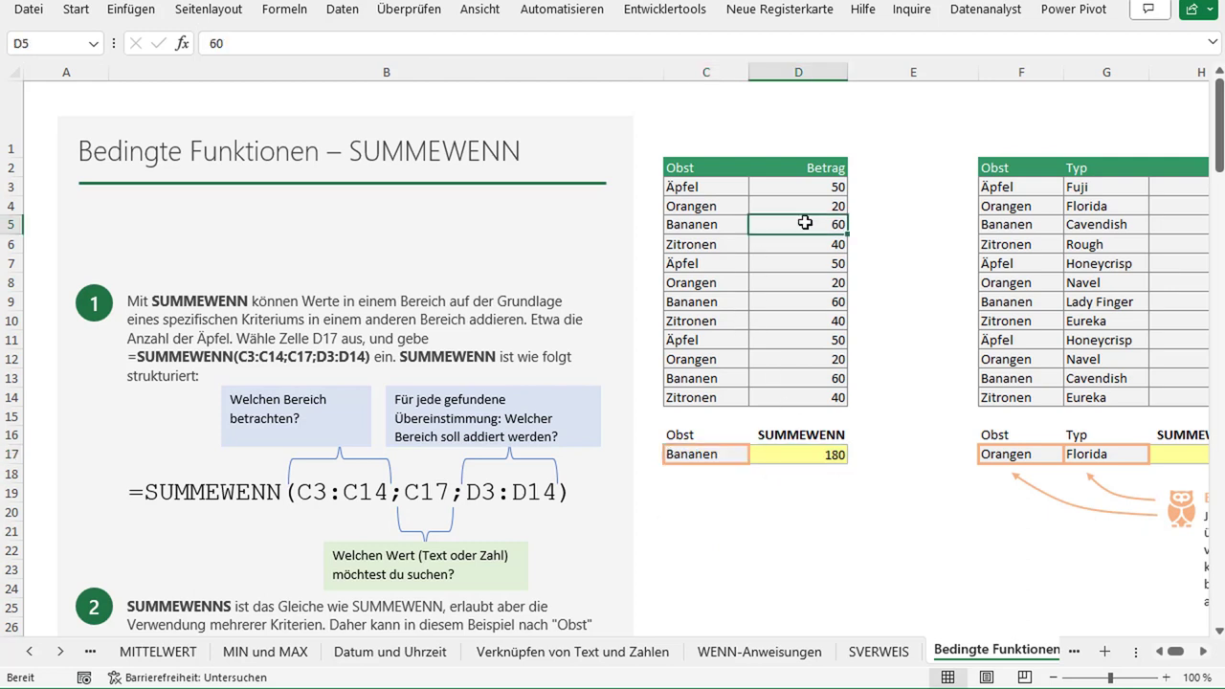
left_click(818, 301, "ctrl")
left_click(830, 376, "ctrl")
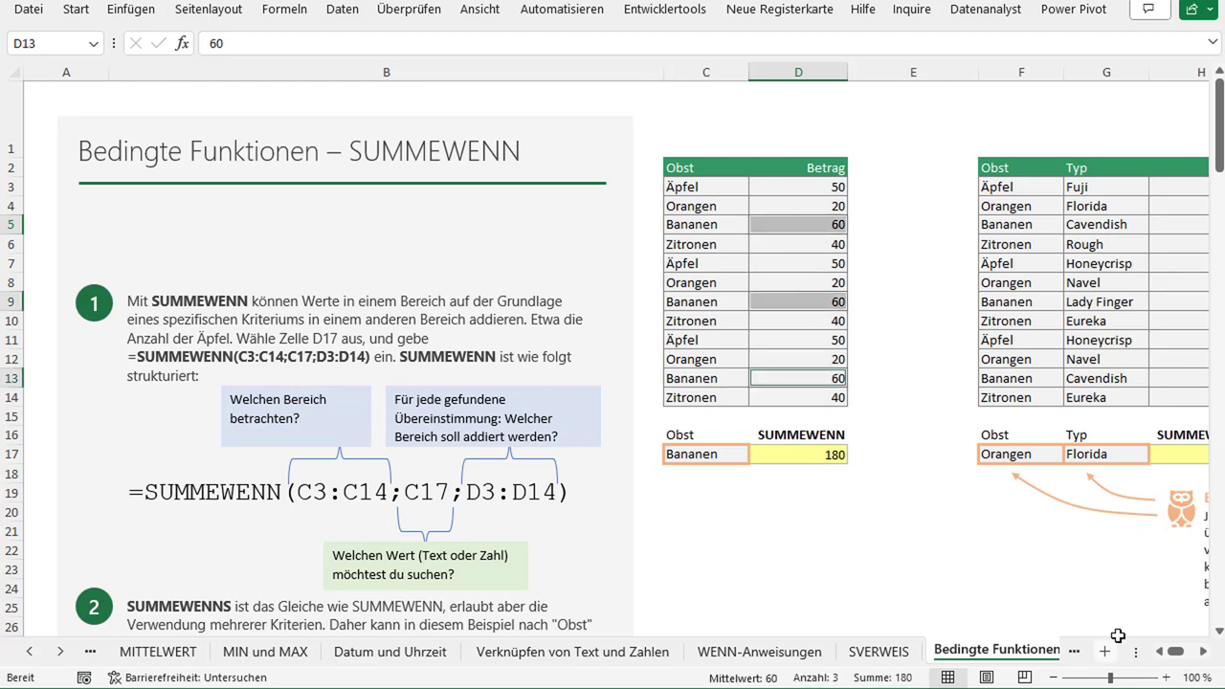
left_click(830, 458)
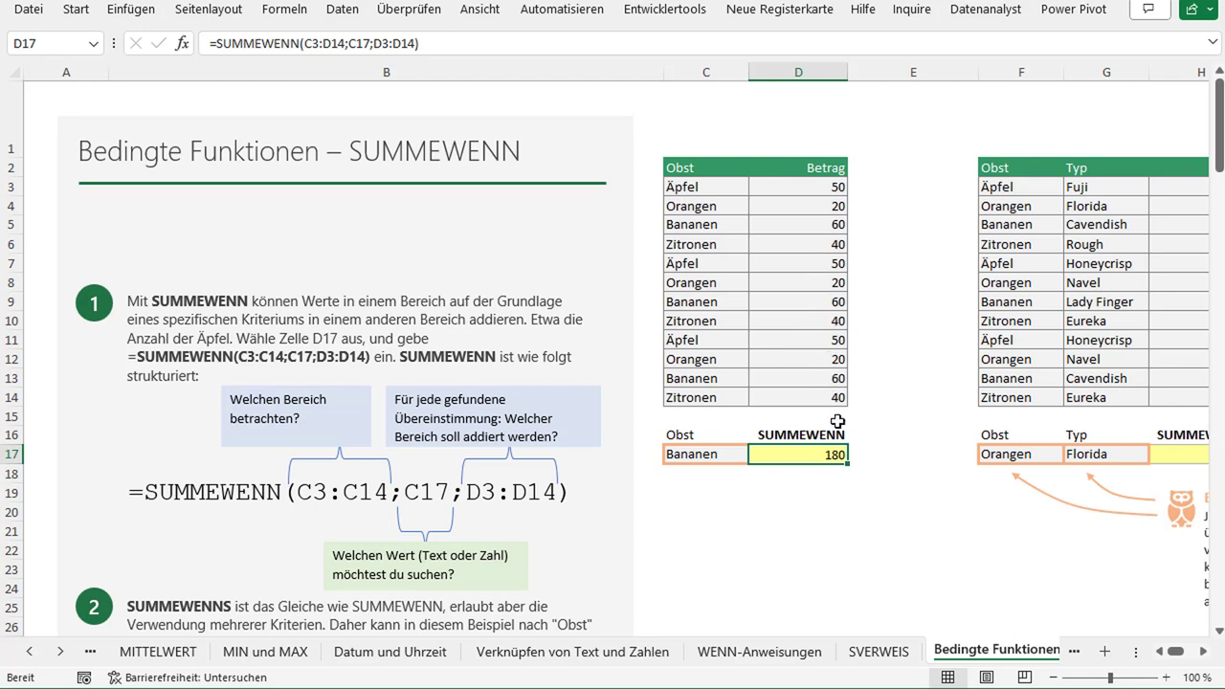
left_click(862, 489)
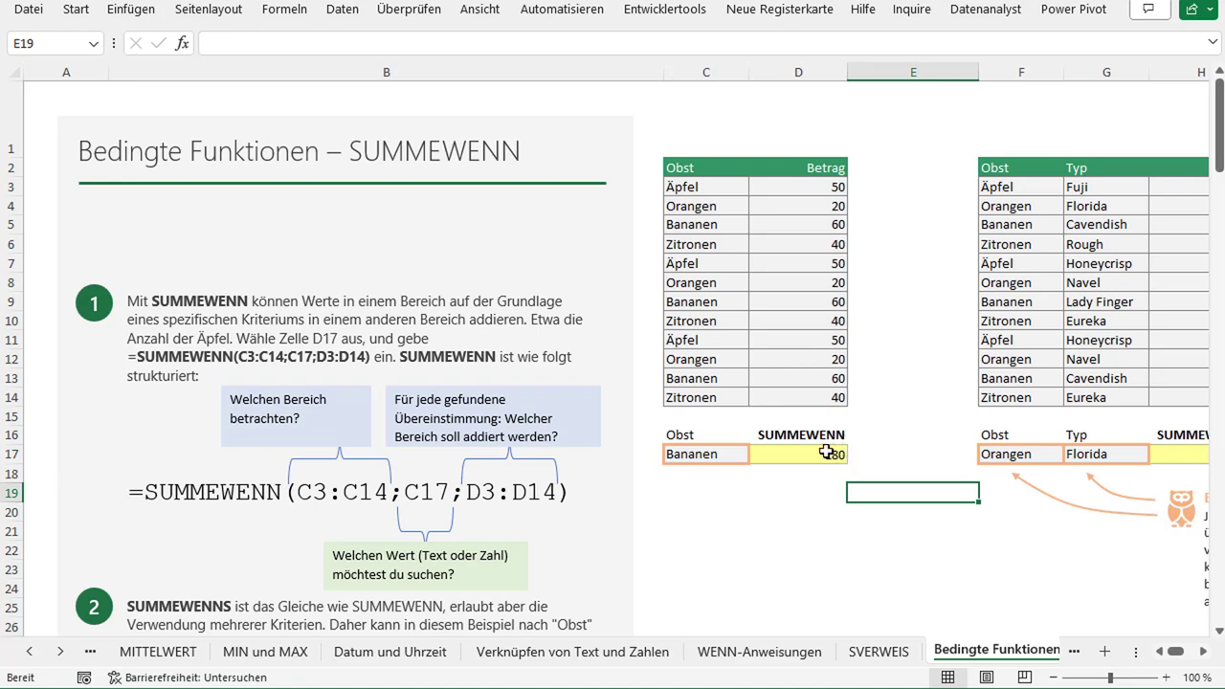
scroll(832, 453, "down", 1)
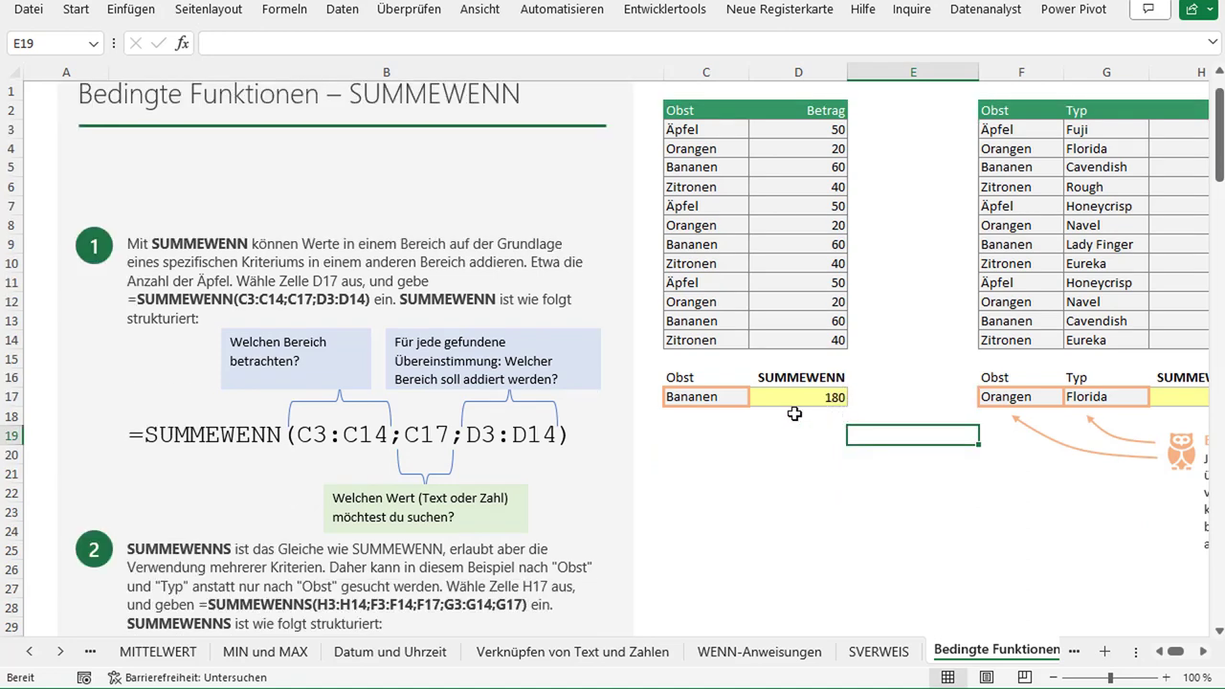
scroll(807, 415, "down", 1)
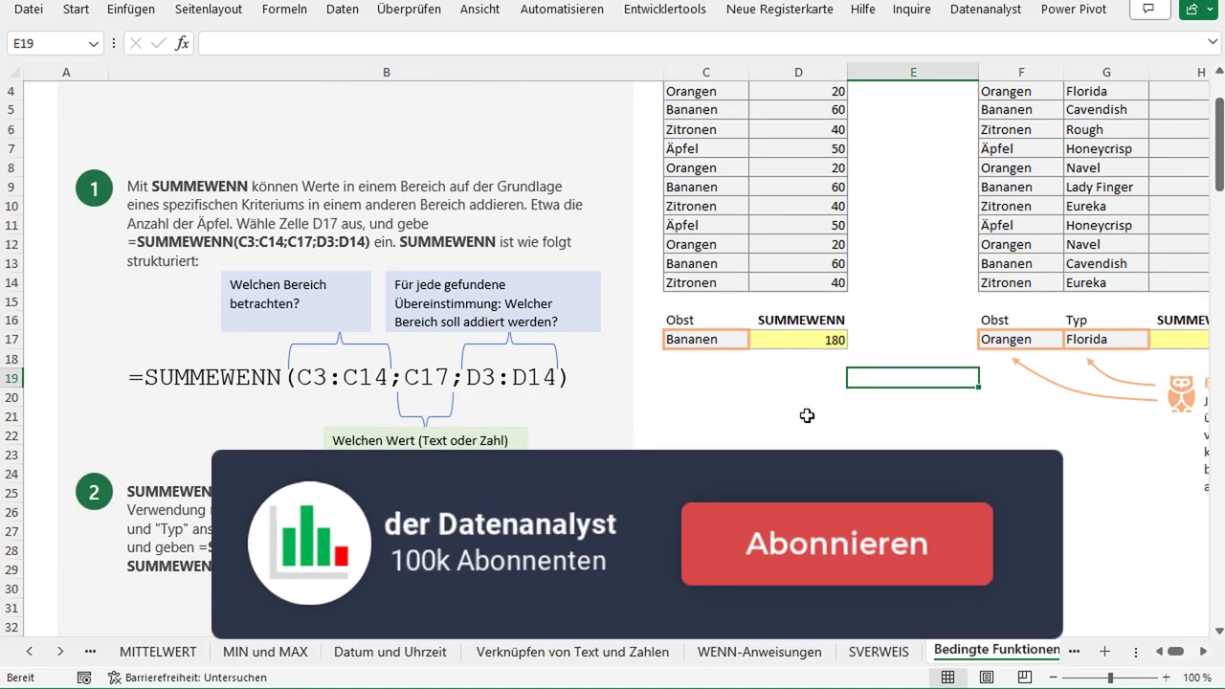
scroll(807, 416, "up", 1)
scroll(807, 416, "down", 1)
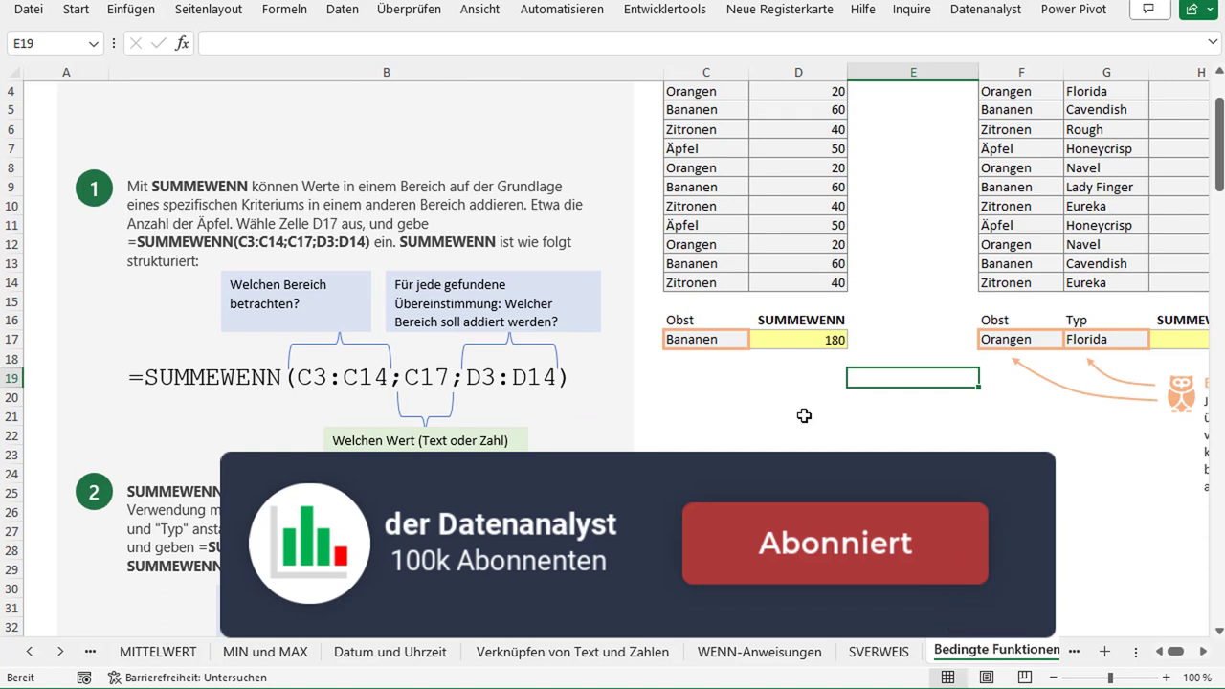
scroll(729, 405, "down", 1)
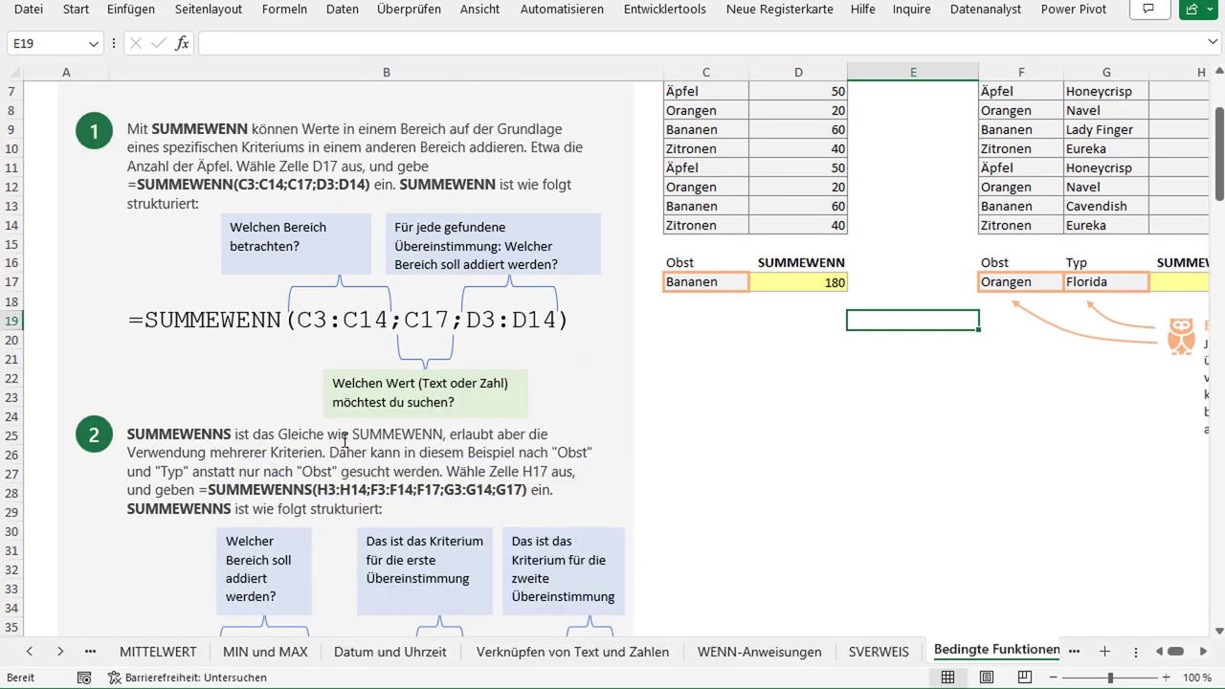
scroll(390, 439, "down", 1)
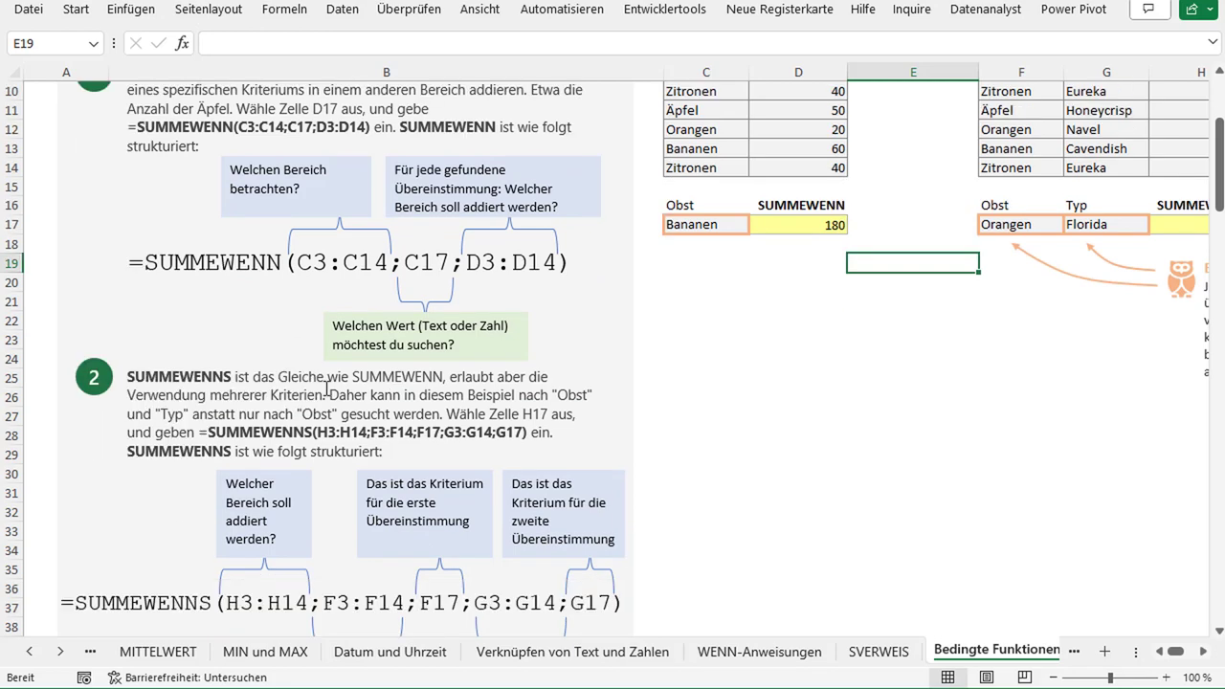
scroll(326, 390, "down", 1)
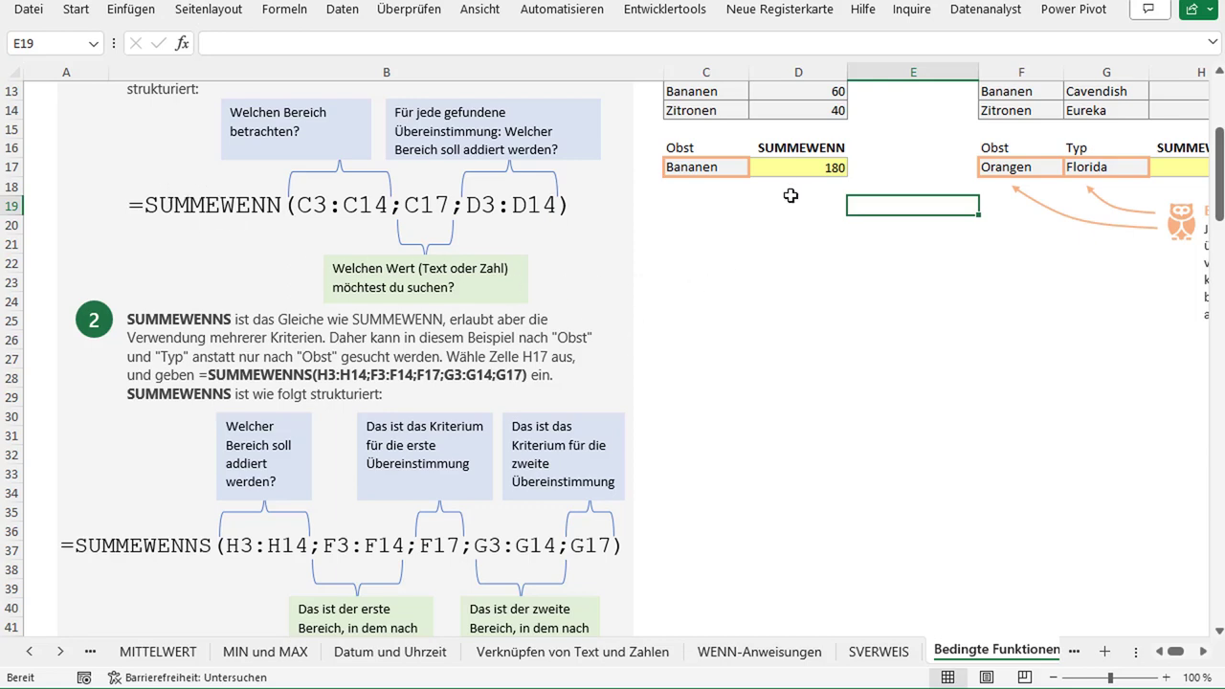
scroll(812, 296, "up", 3)
scroll(812, 296, "up", 1)
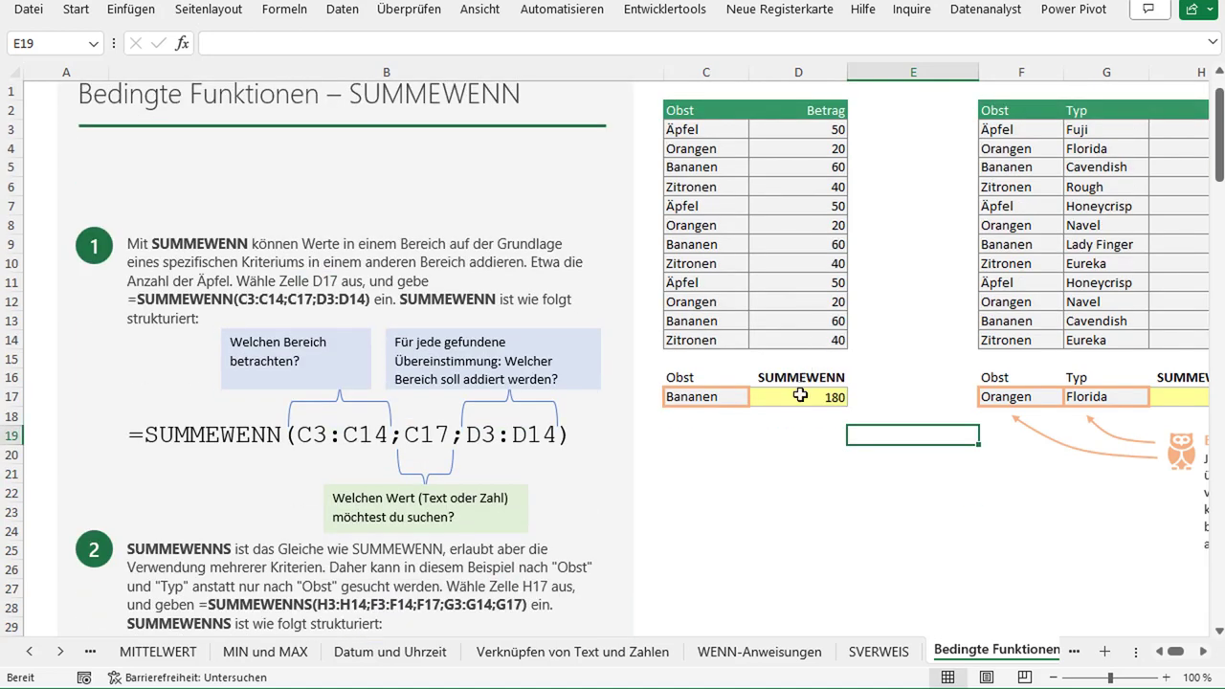
left_click(667, 400)
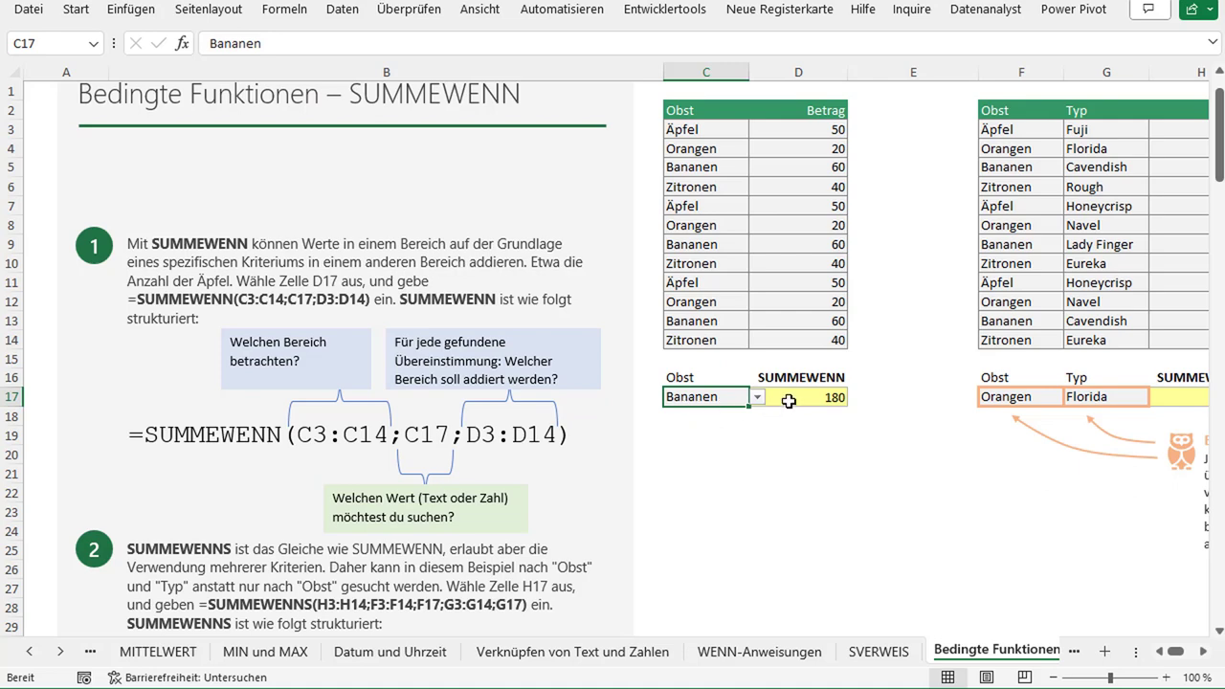
scroll(721, 419, "down", 2)
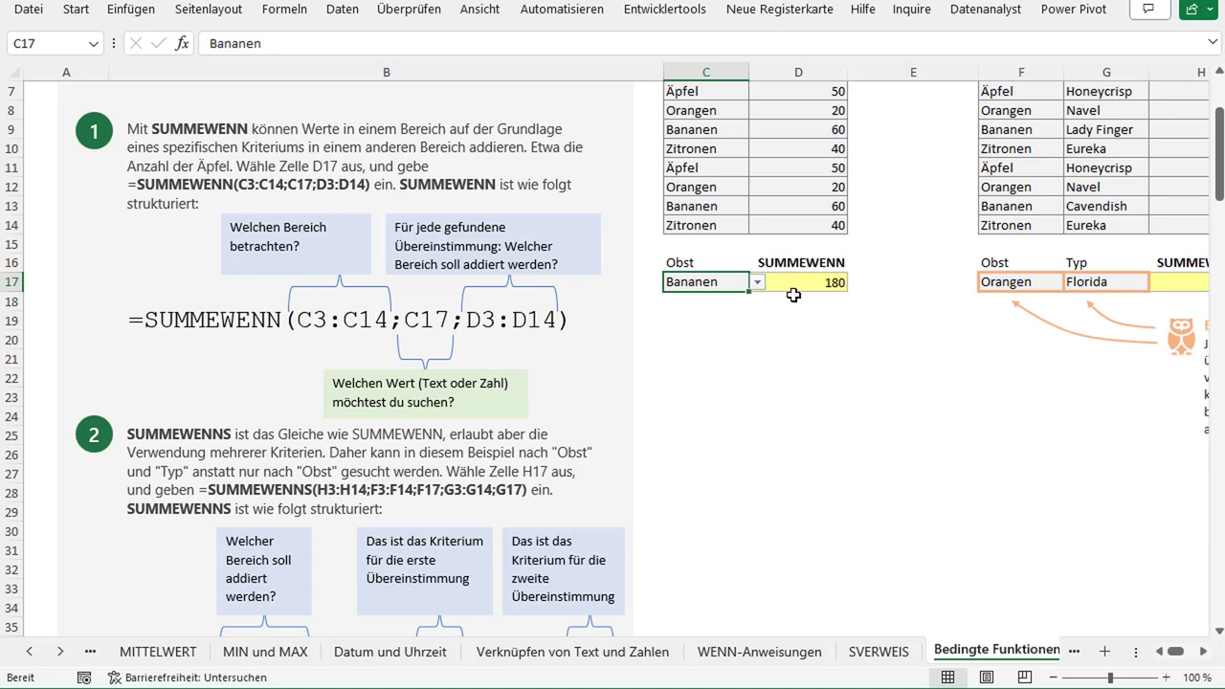
scroll(760, 380, "down", 1)
scroll(758, 380, "down", 1)
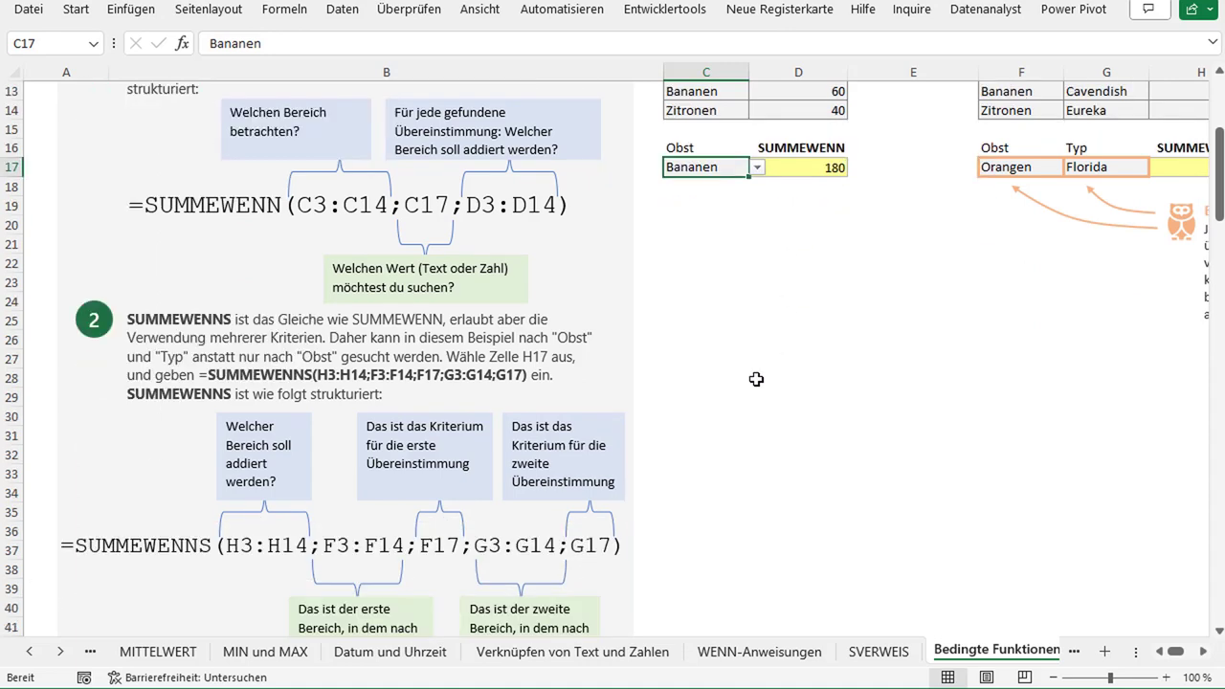
scroll(756, 379, "down", 1)
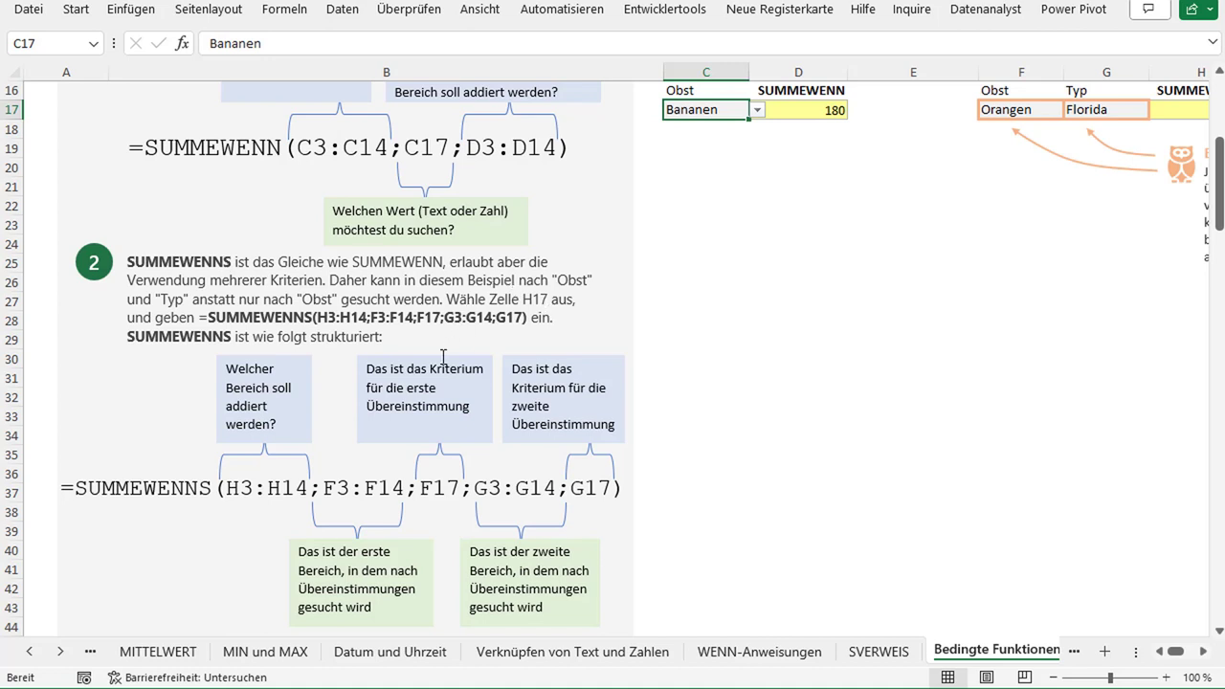
scroll(443, 356, "down", 1)
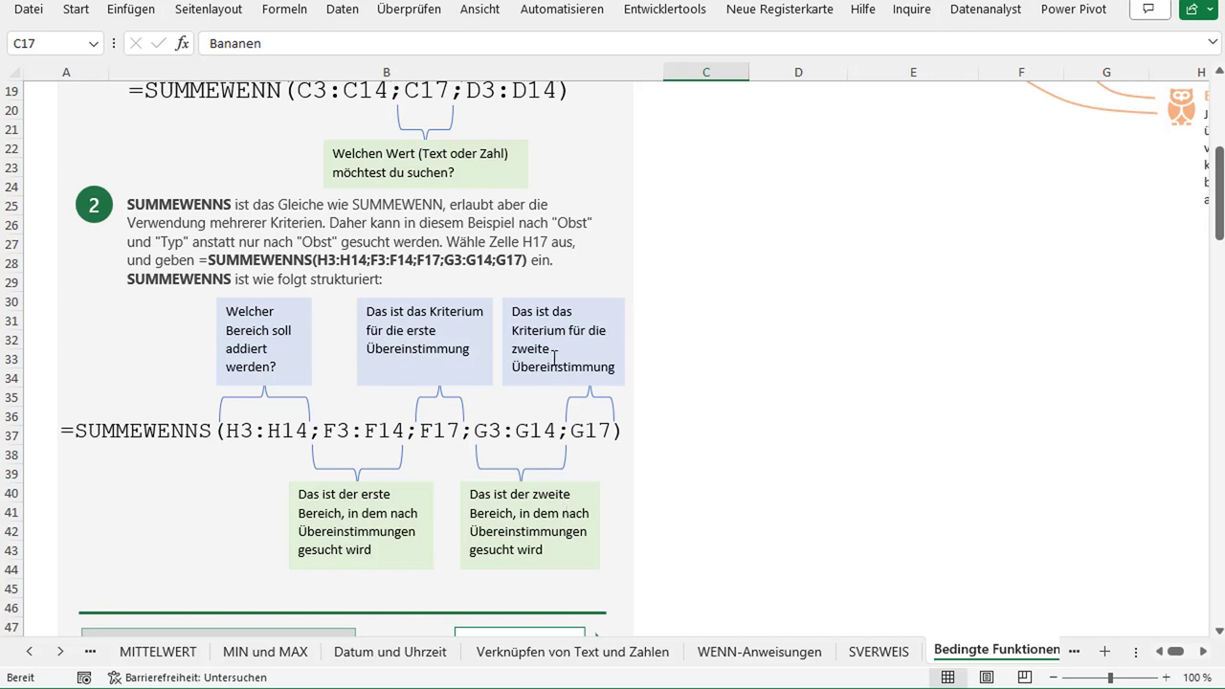
scroll(920, 435, "up", 6)
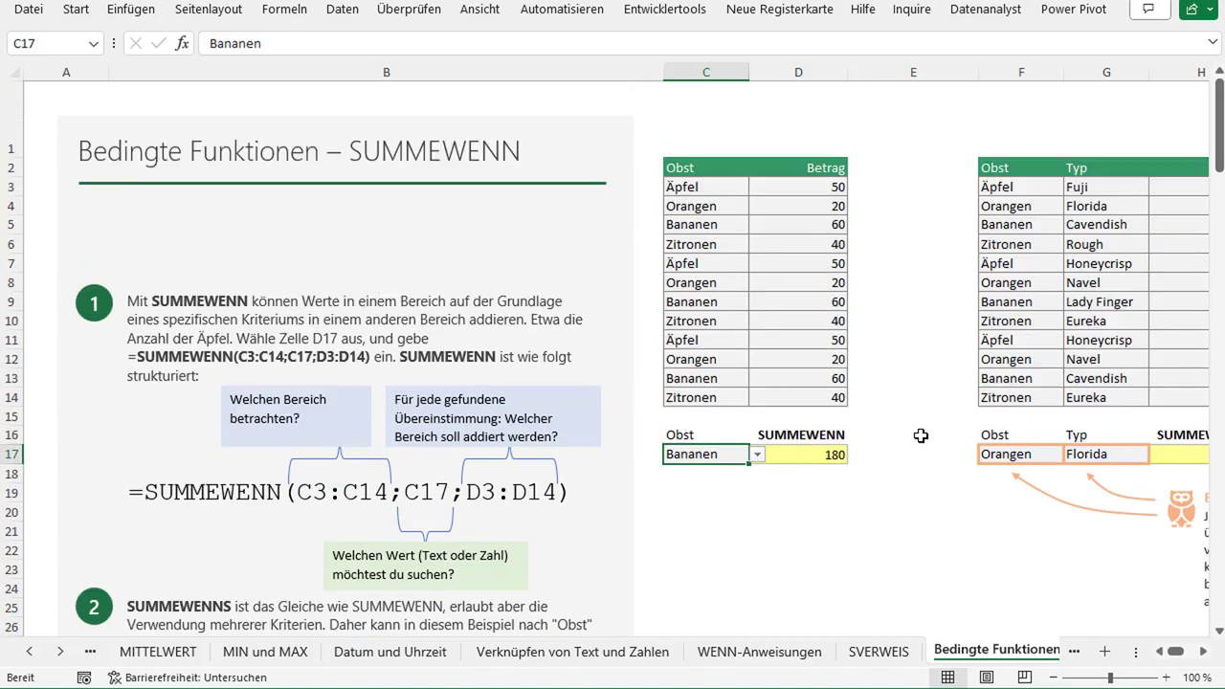
left_click(1203, 652)
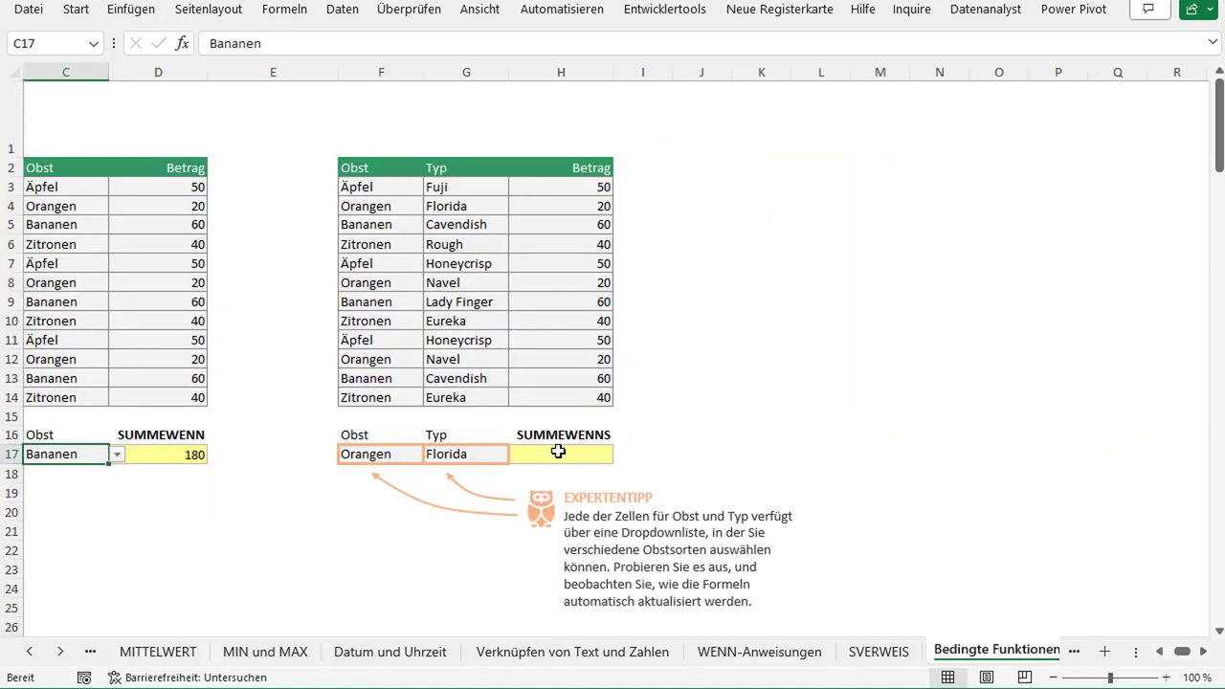
left_click(386, 174)
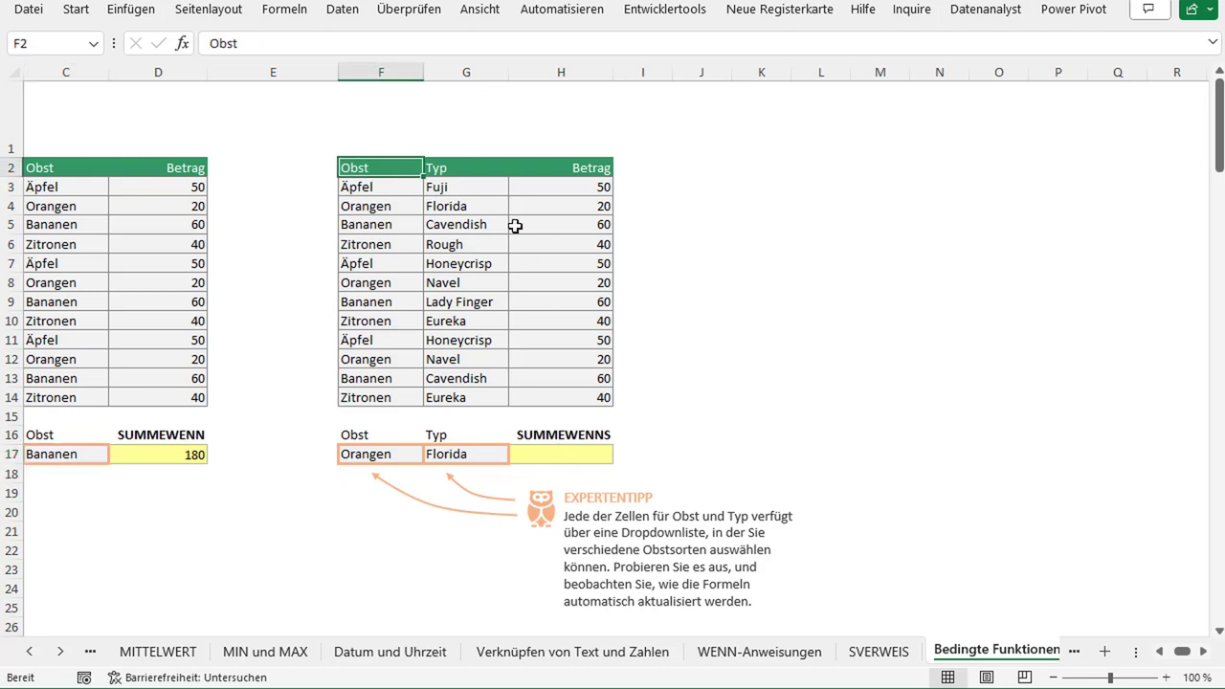
left_click(445, 172)
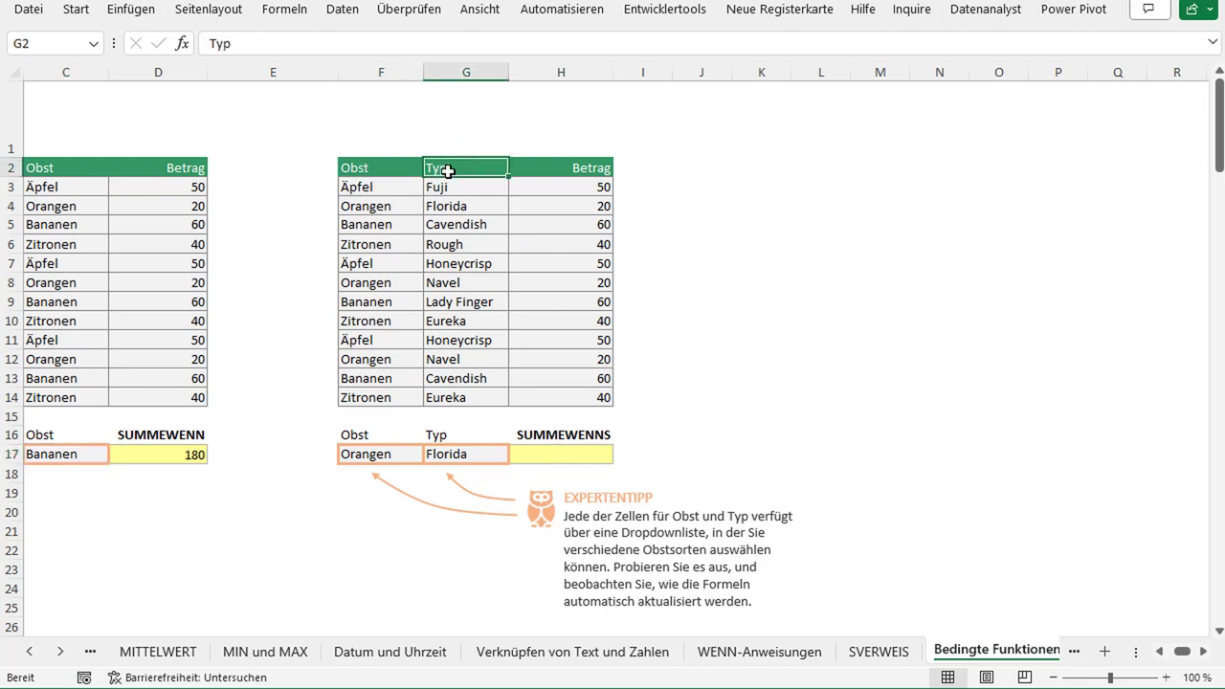
left_click(579, 171)
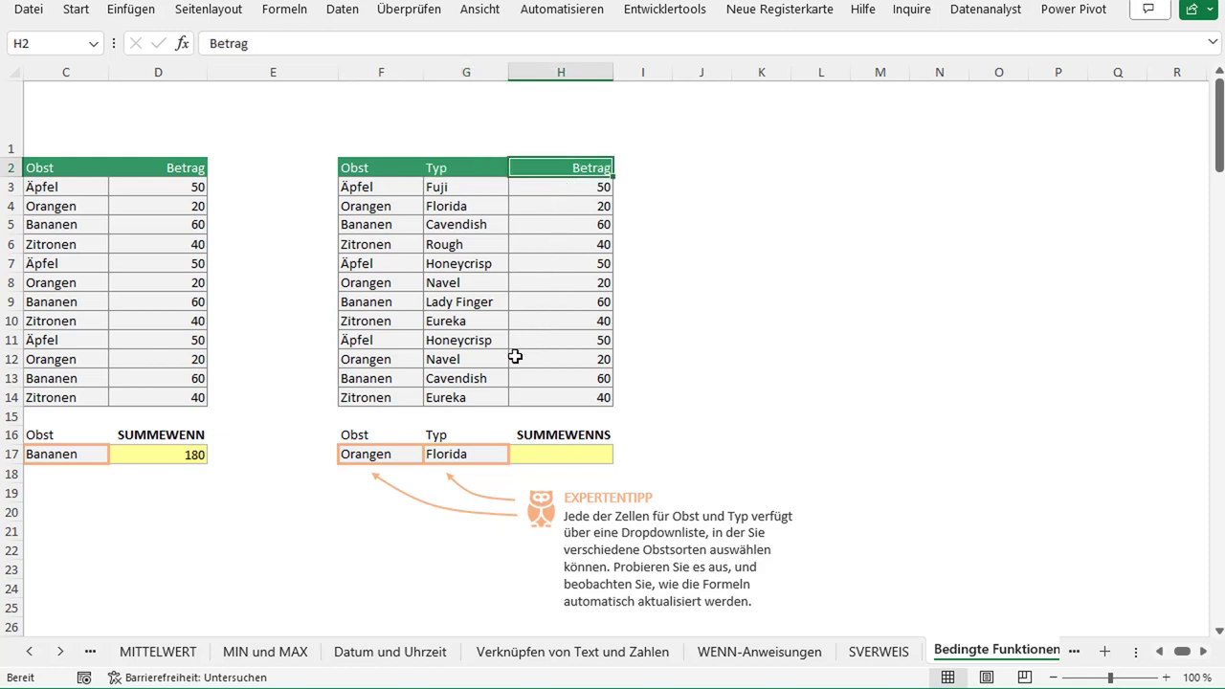
left_click(516, 357)
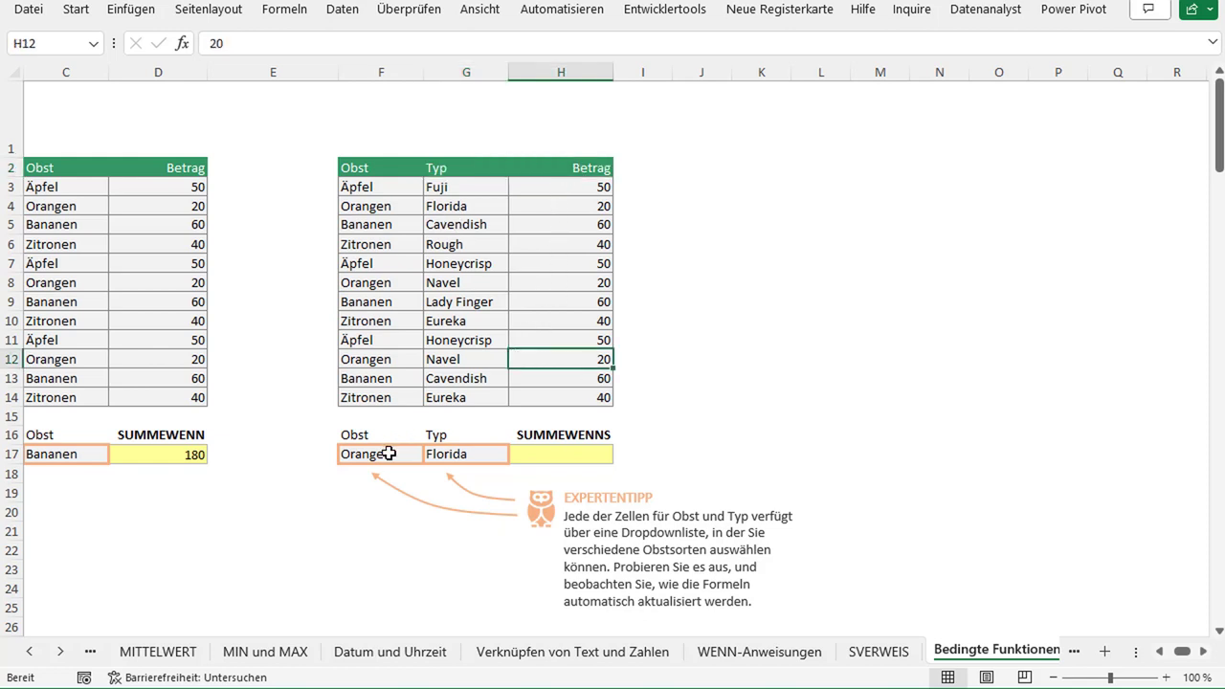
left_click(541, 457)
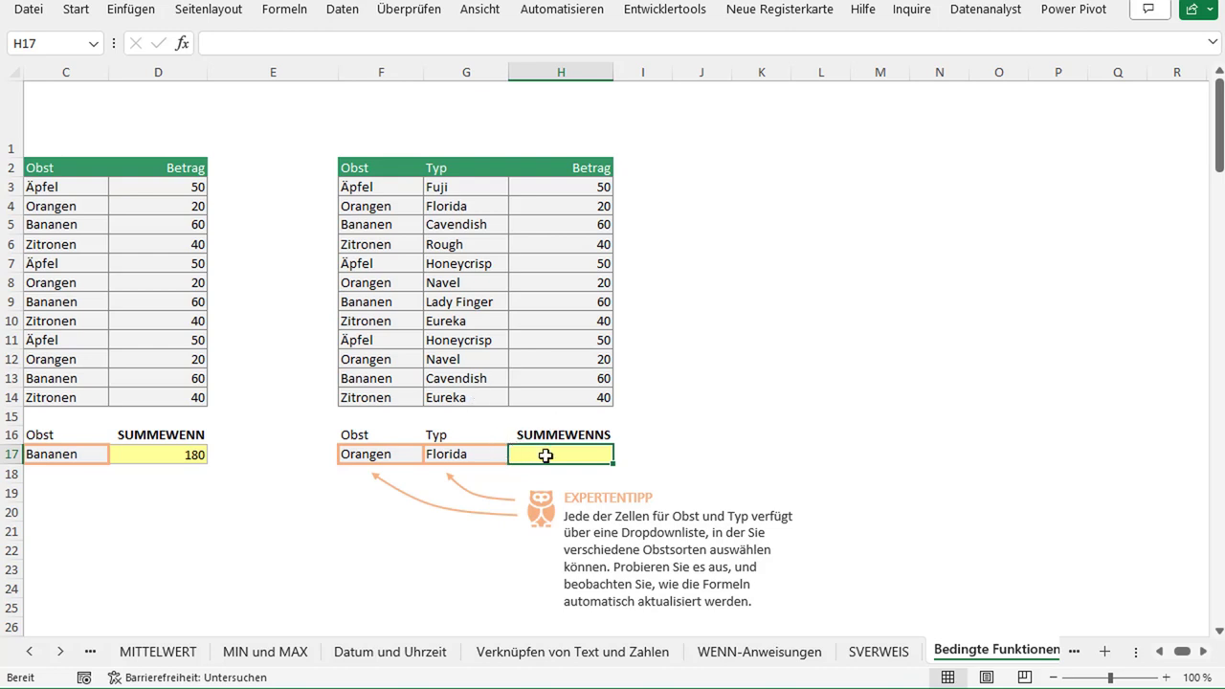
left_click(390, 459)
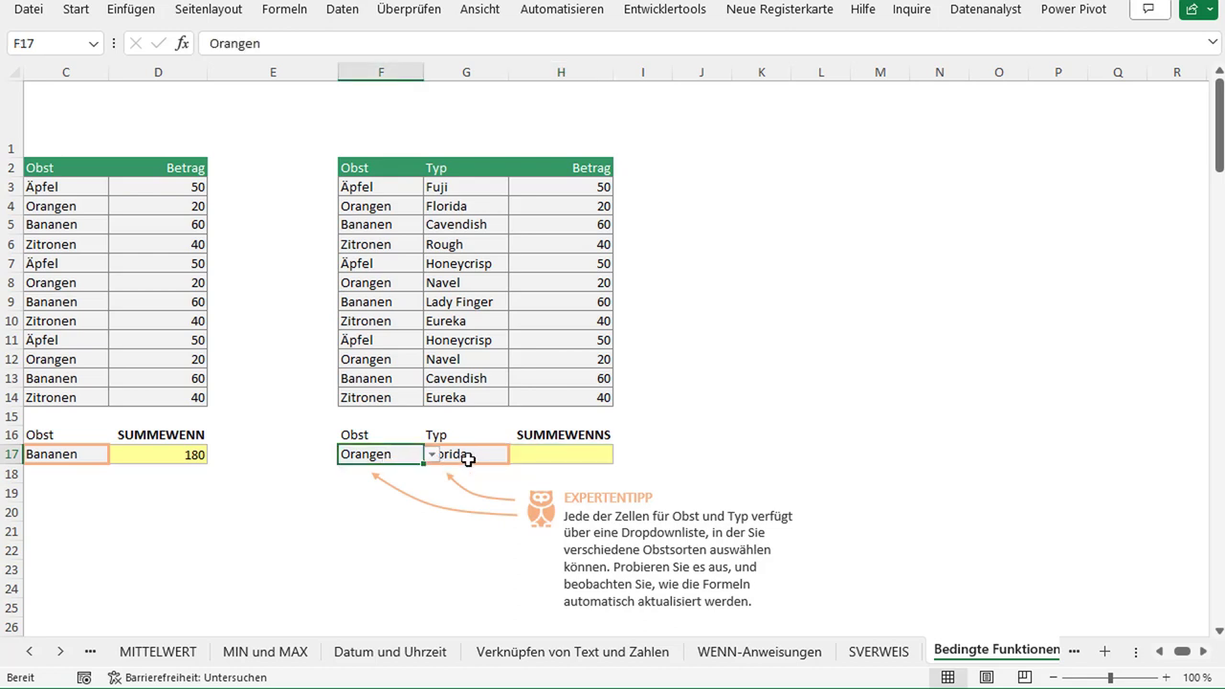
left_click(469, 457)
left_click(572, 458)
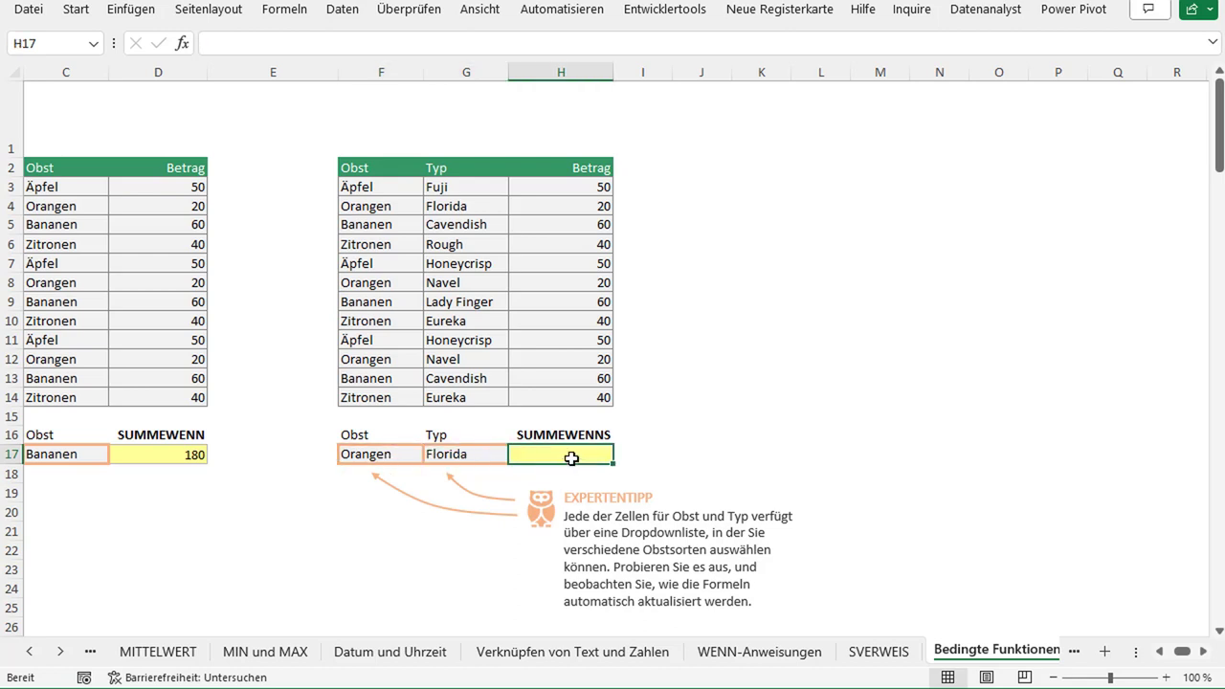
Step: Enter =SUMMEWENNS(H3:H14;F3:H14;F17;G3:H14;G17) in H17
type("=SUM")
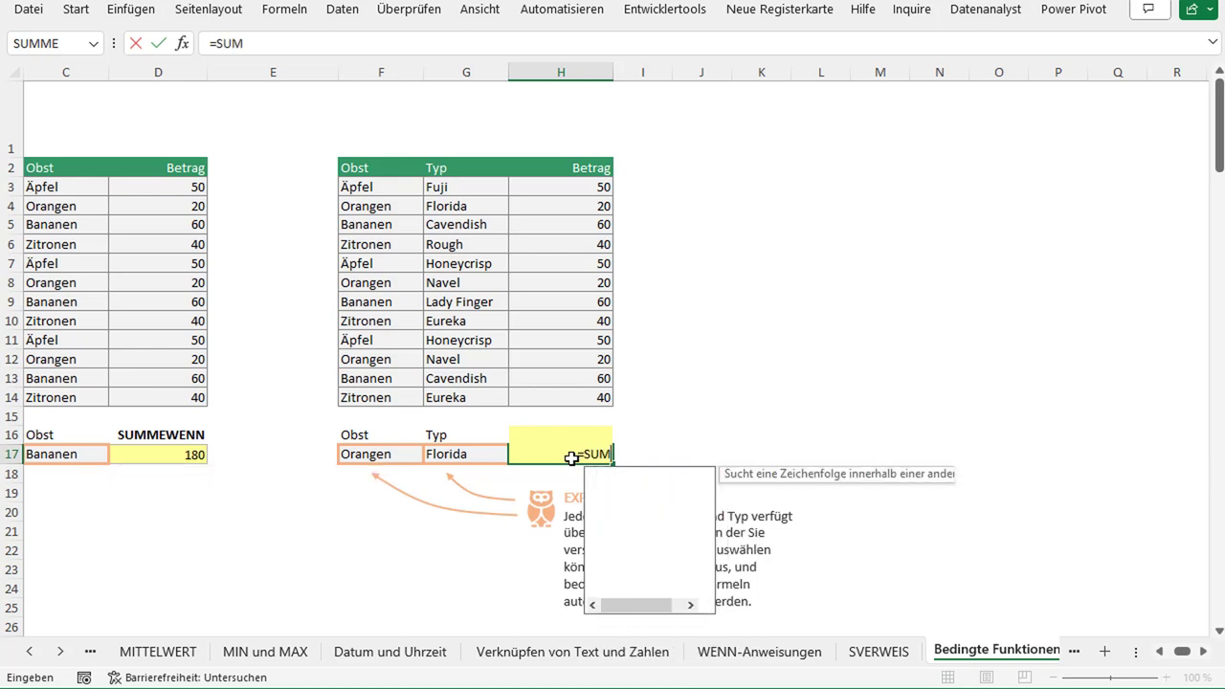
type("MEWENN")
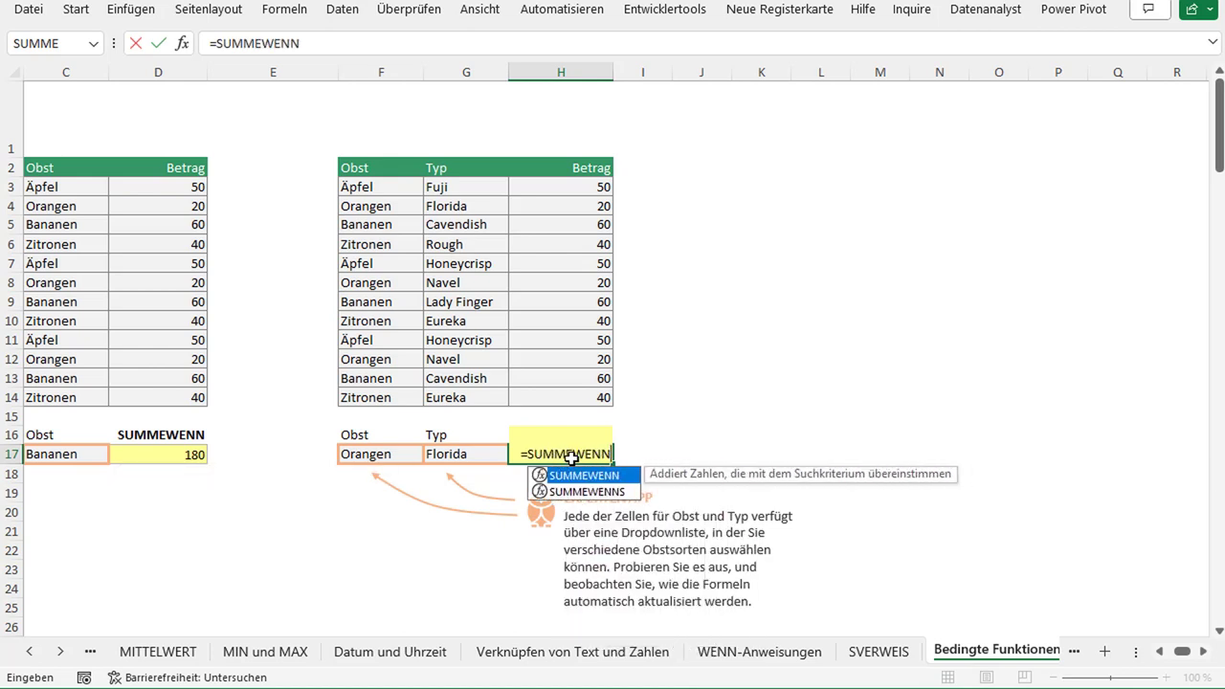
type("S(")
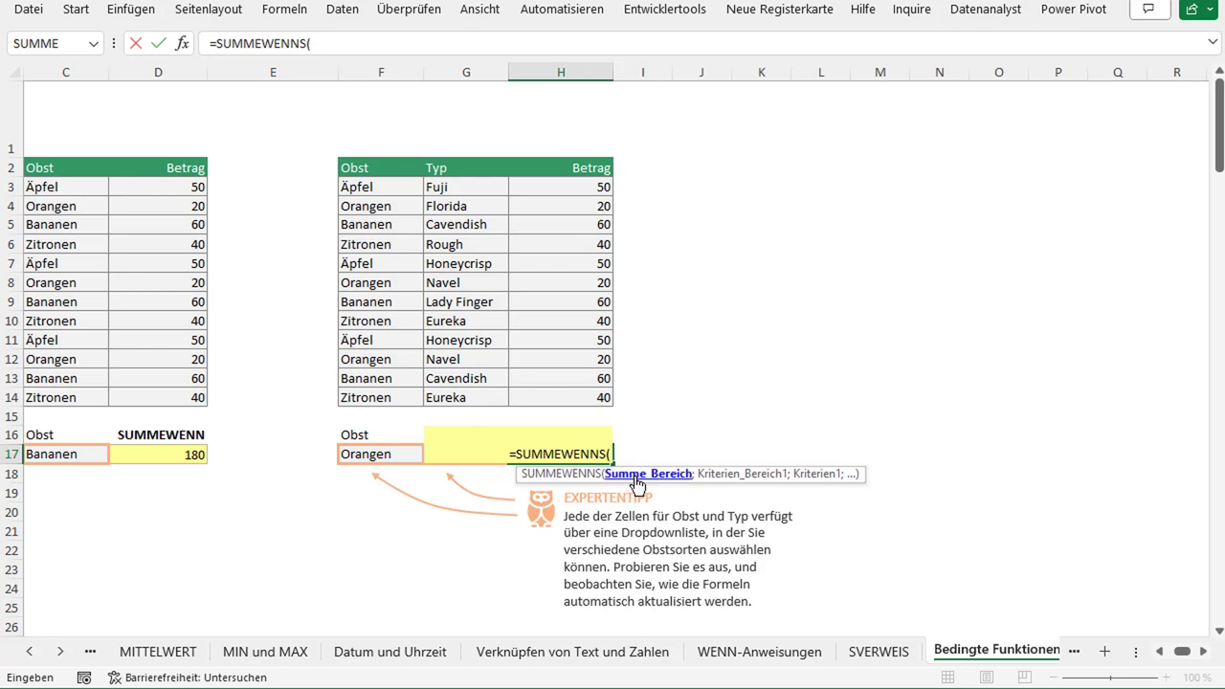
left_click_drag(592, 189, 589, 397)
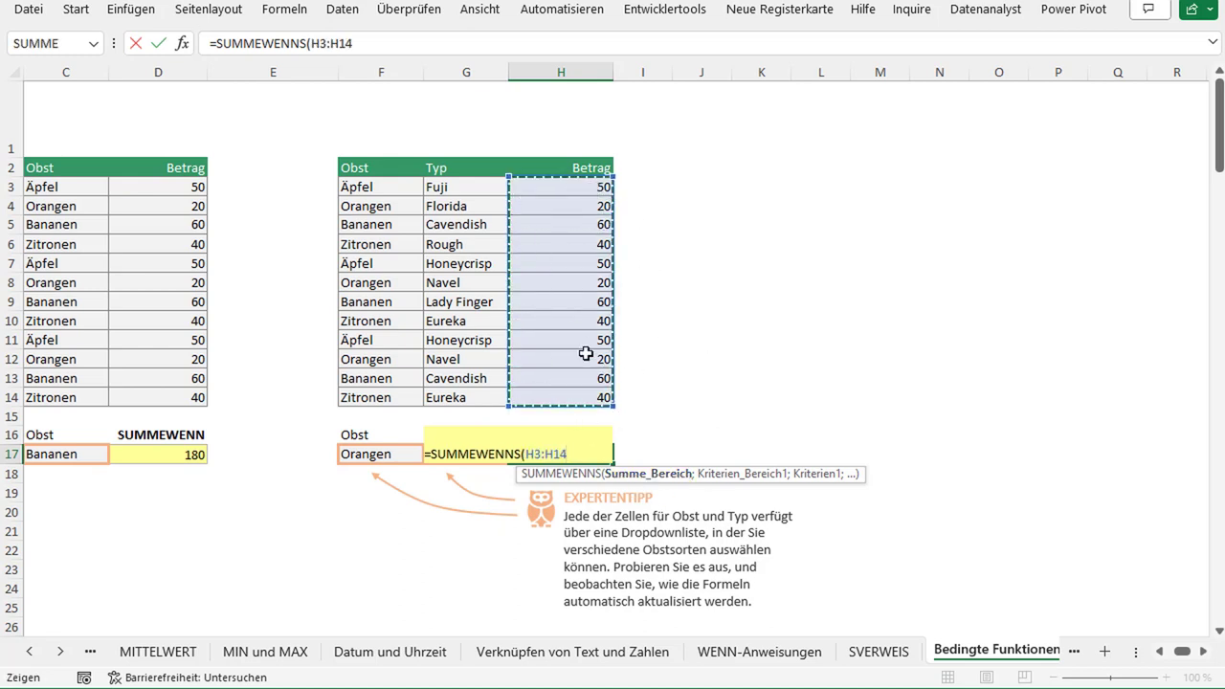
type(";")
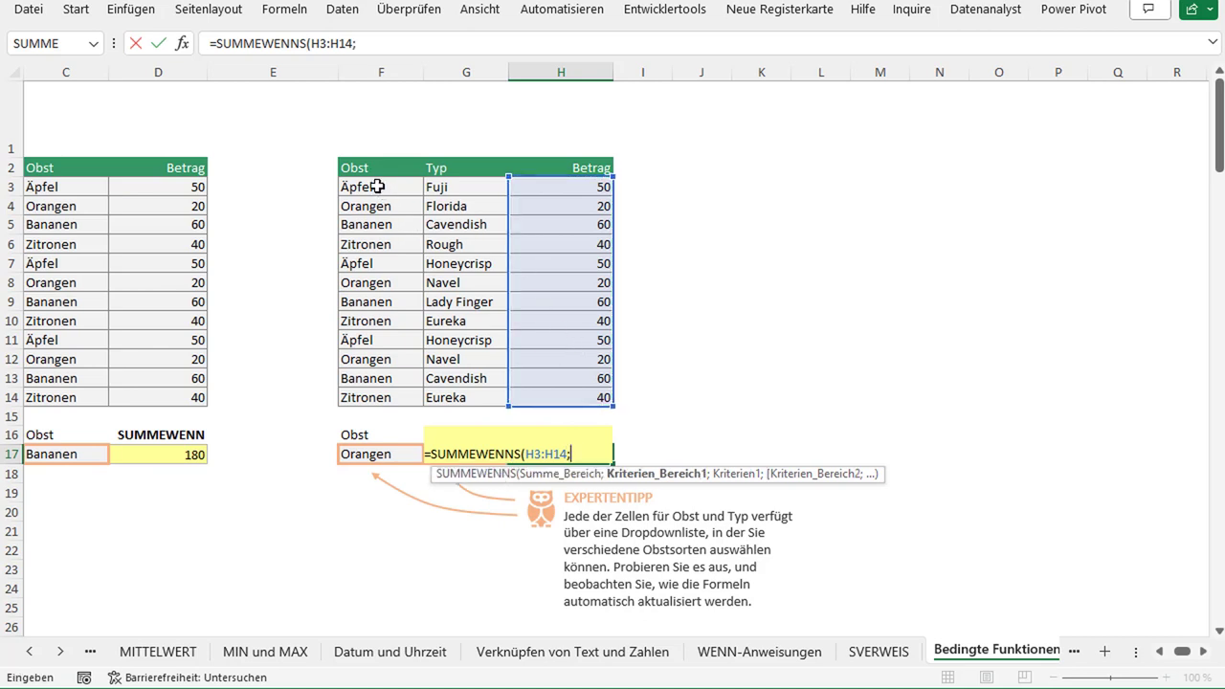
left_click_drag(378, 187, 532, 385)
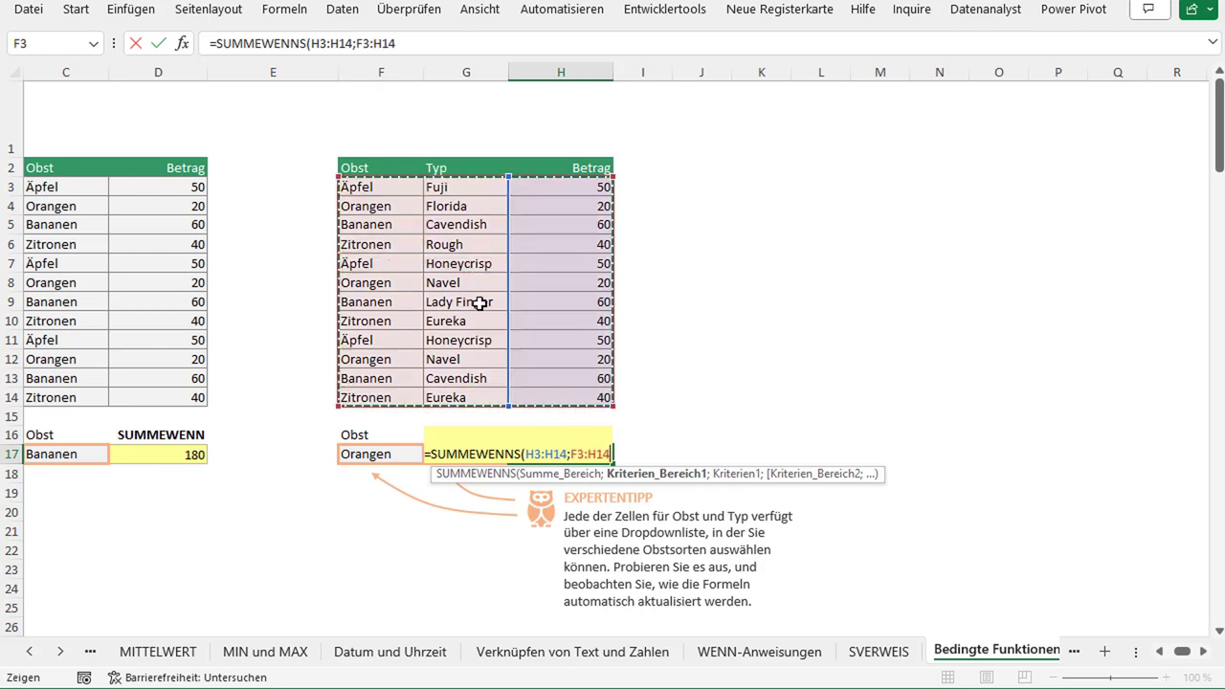
type(";")
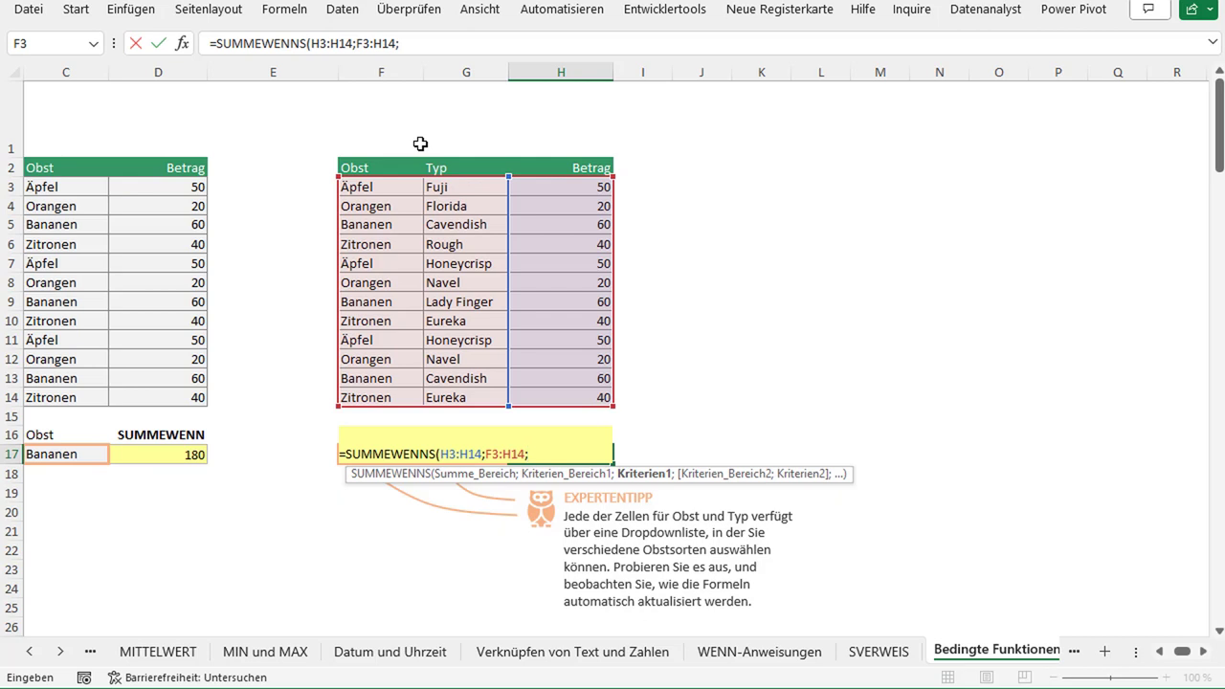
type("F1")
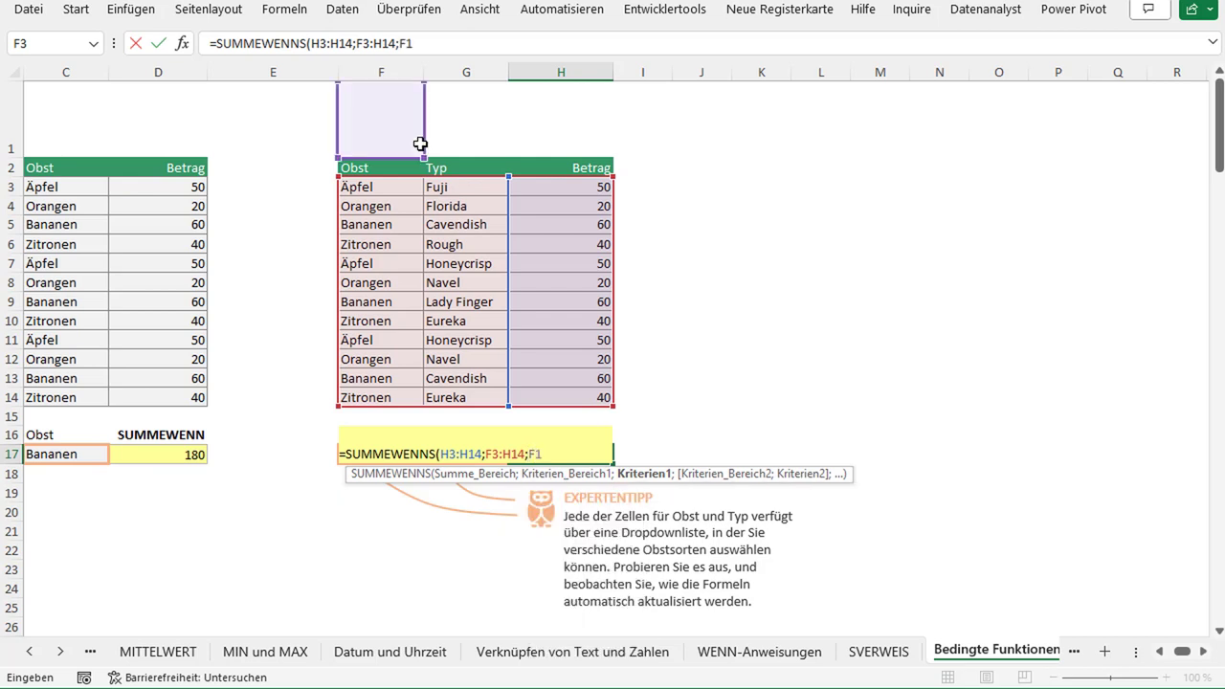
type("7")
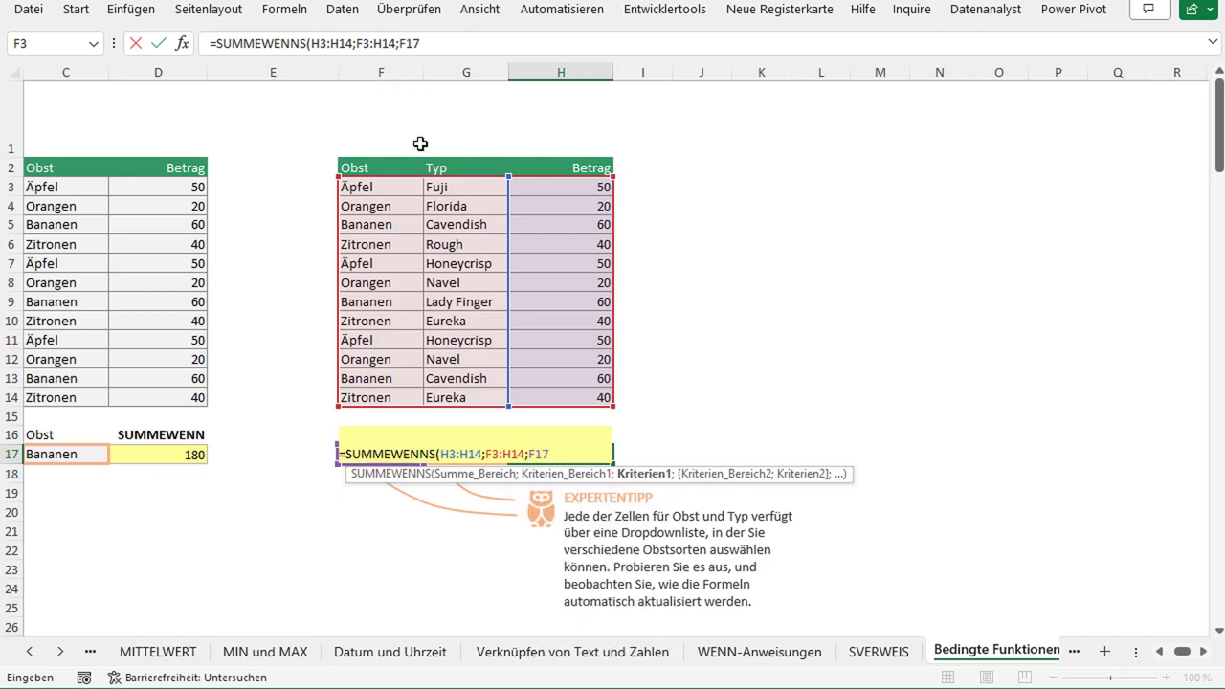
type(";")
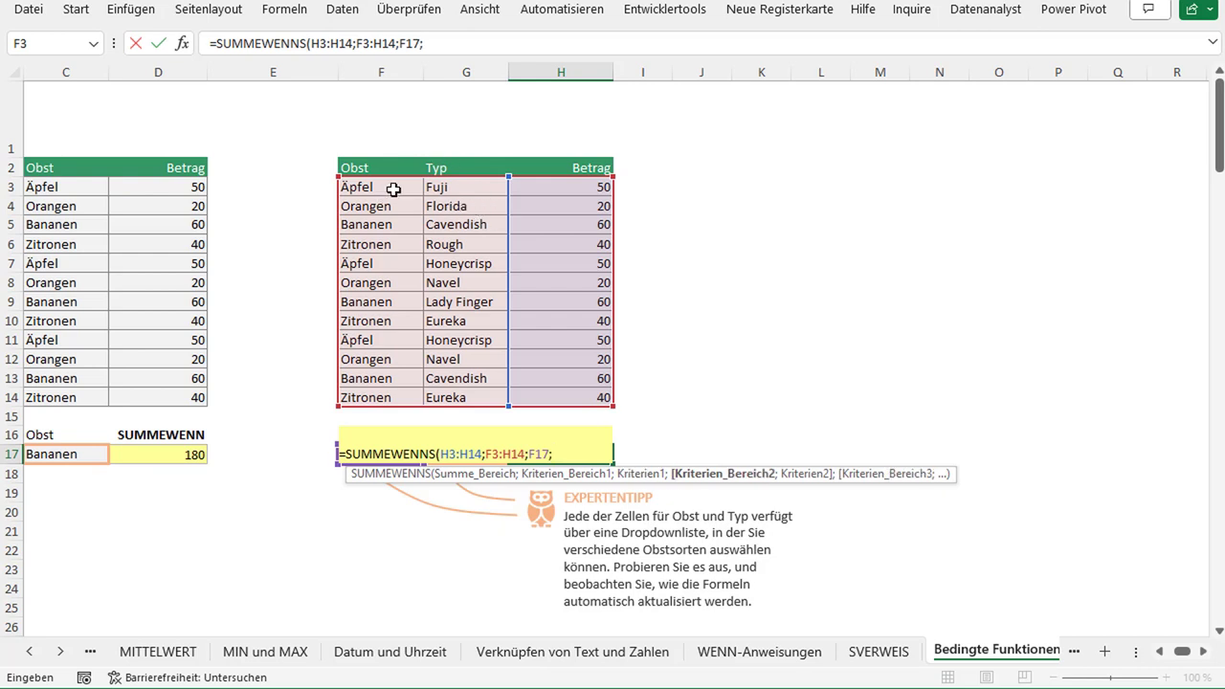
left_click_drag(453, 187, 563, 394)
type(";")
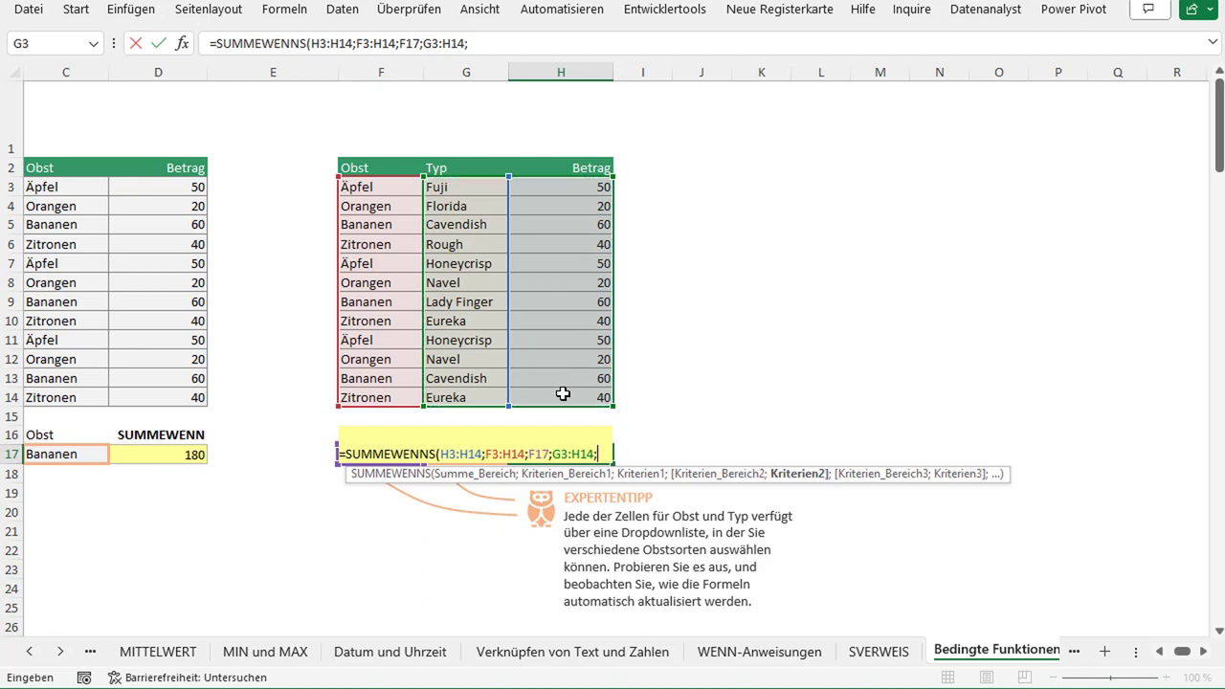
type("G")
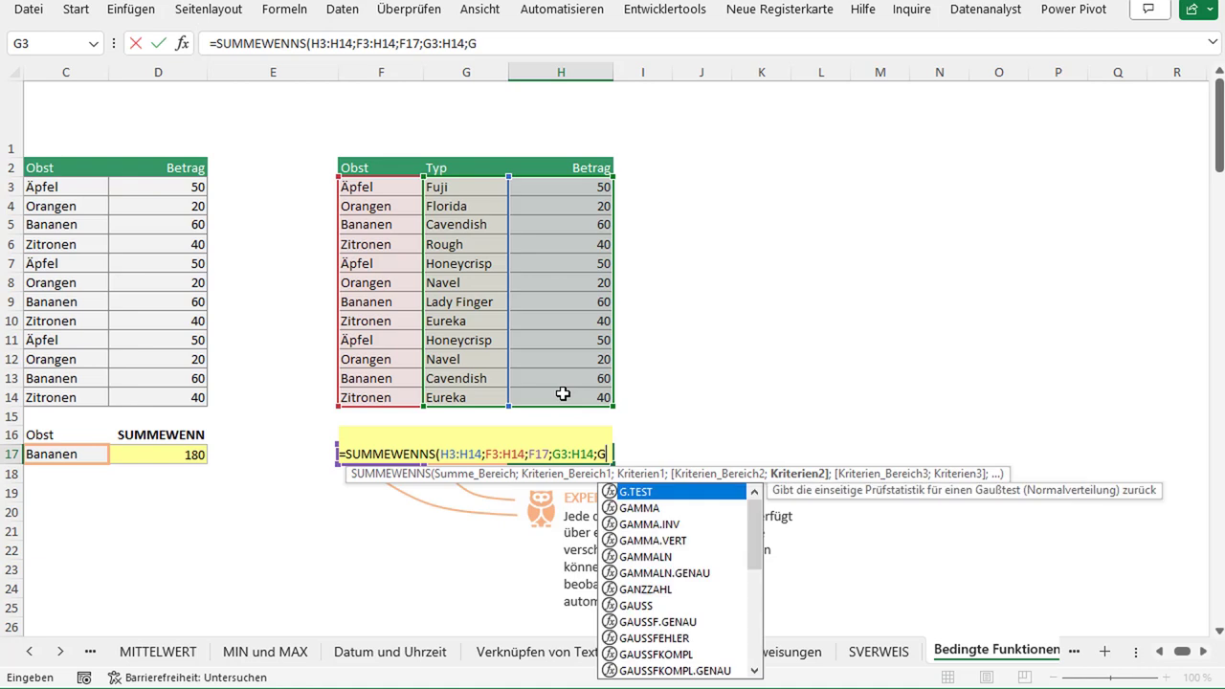
type("17")
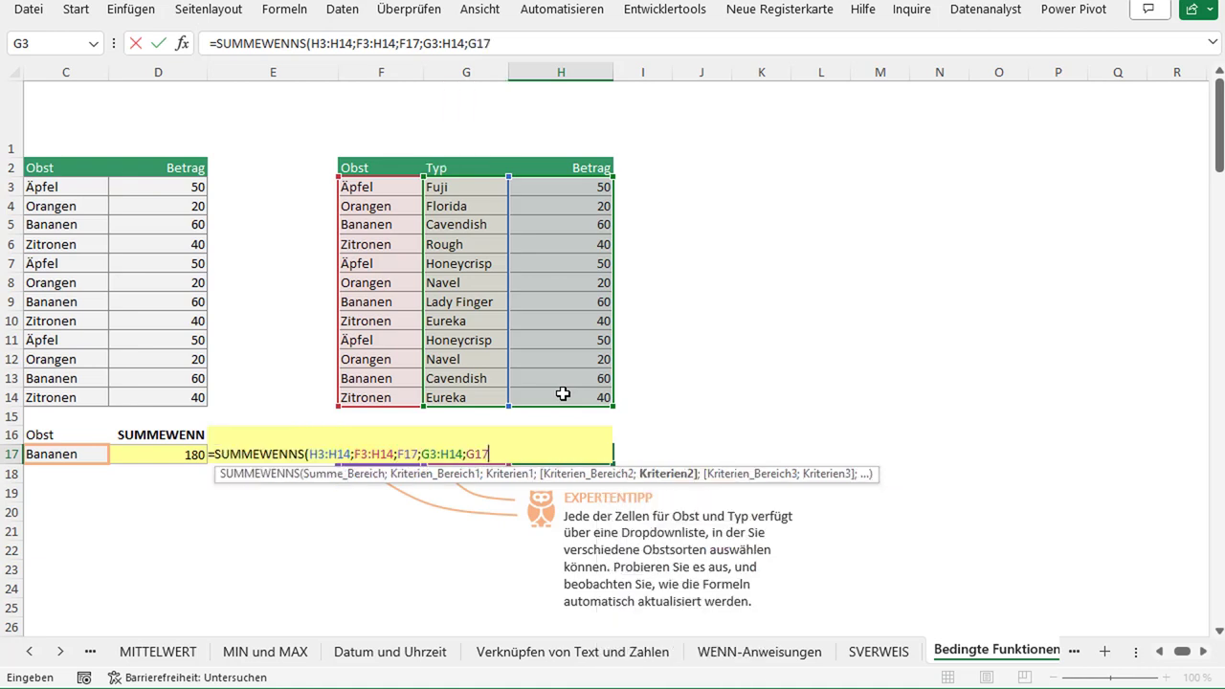
type(")")
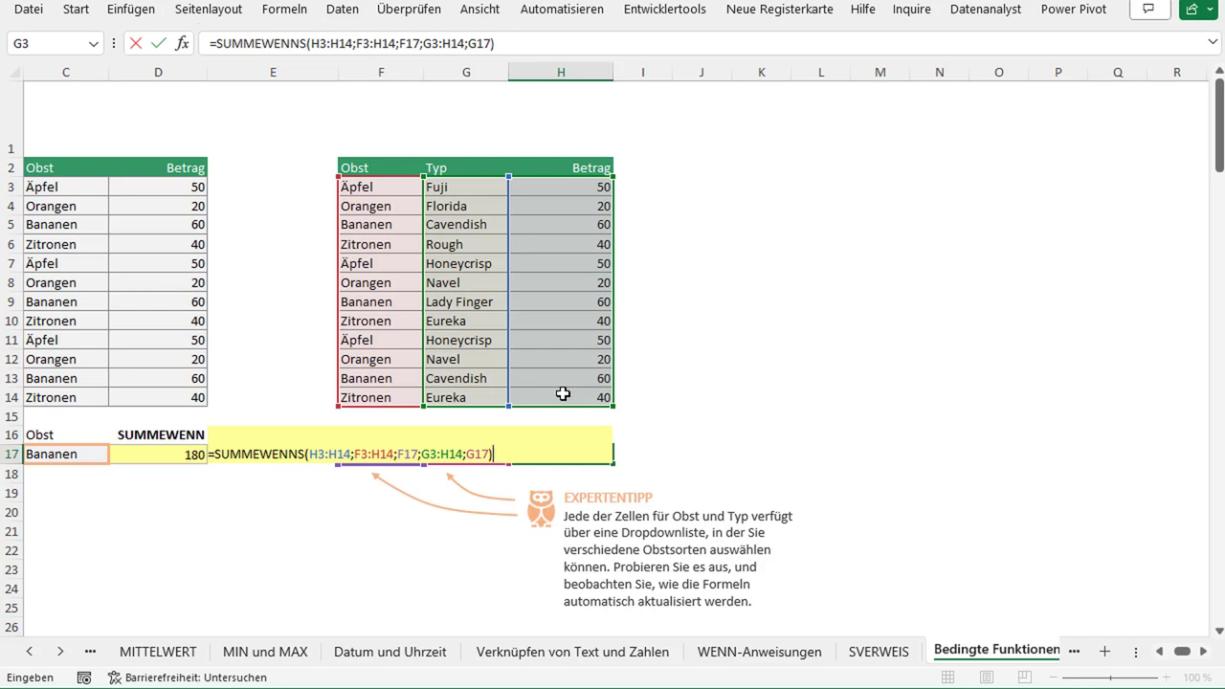
Step: Commit the H17 SUMMEWENNS formula, which shows #WERT!, and reselect H17
key("Return")
key("Up")
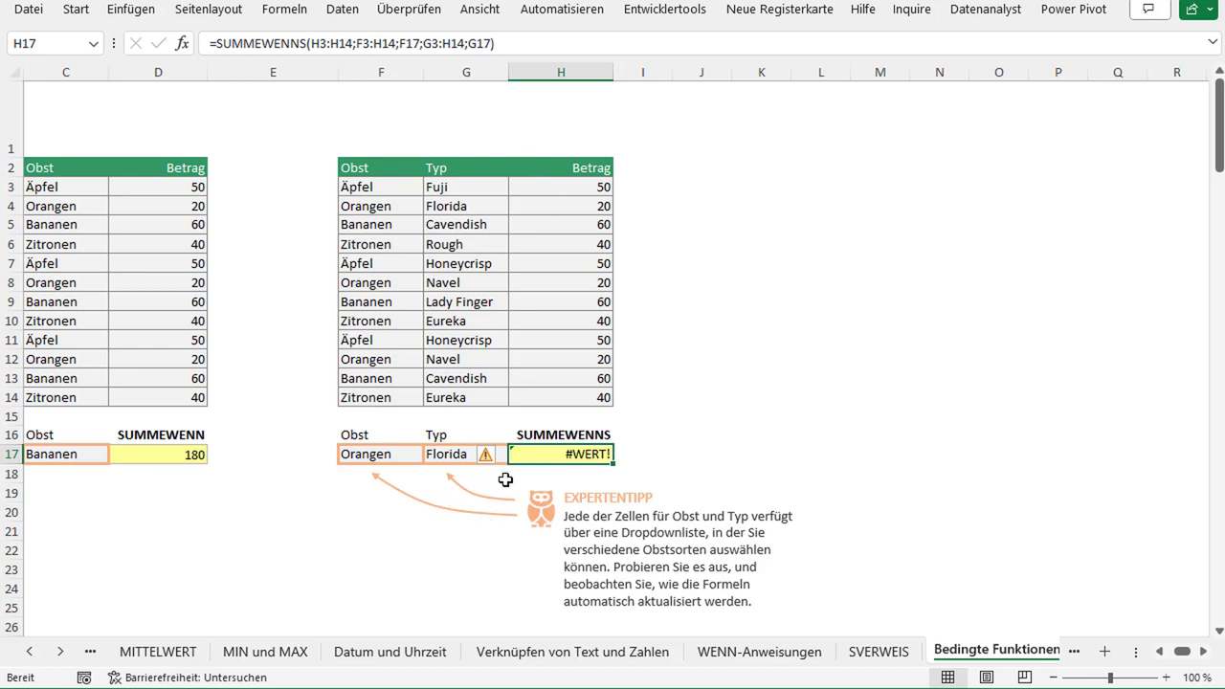
scroll(608, 338, "down", 1)
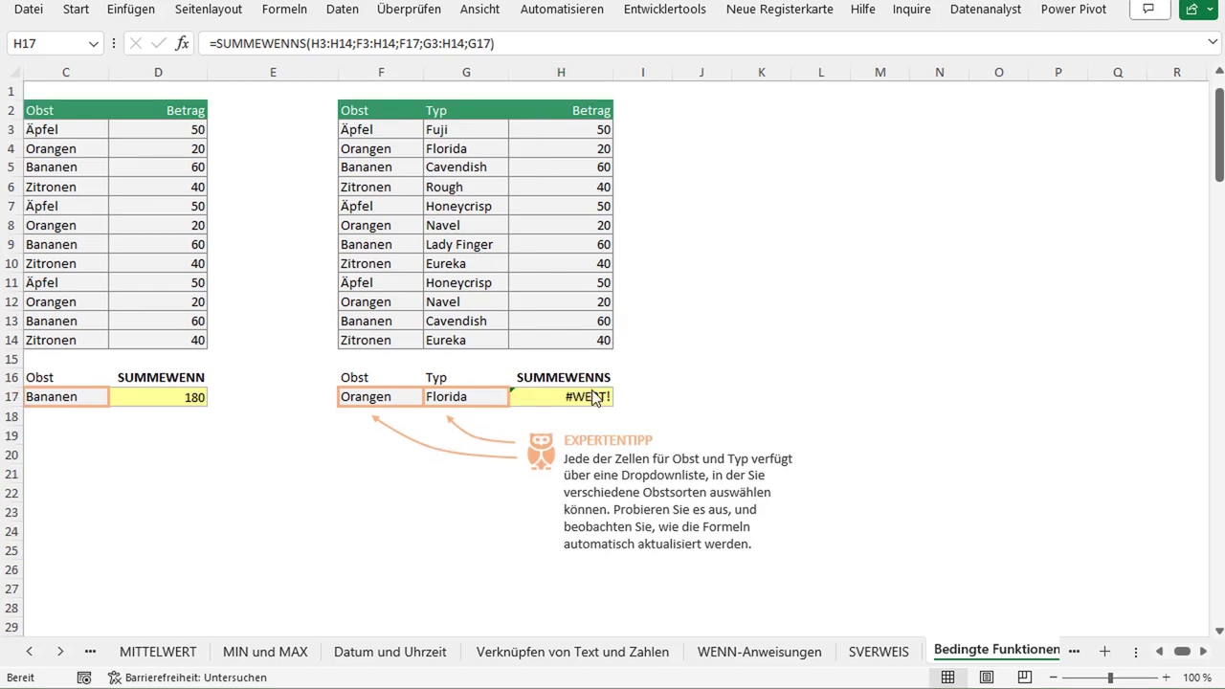
Step: Change the second criteria range from G3:H14 to G3:G14 in the formula bar
left_click(429, 43)
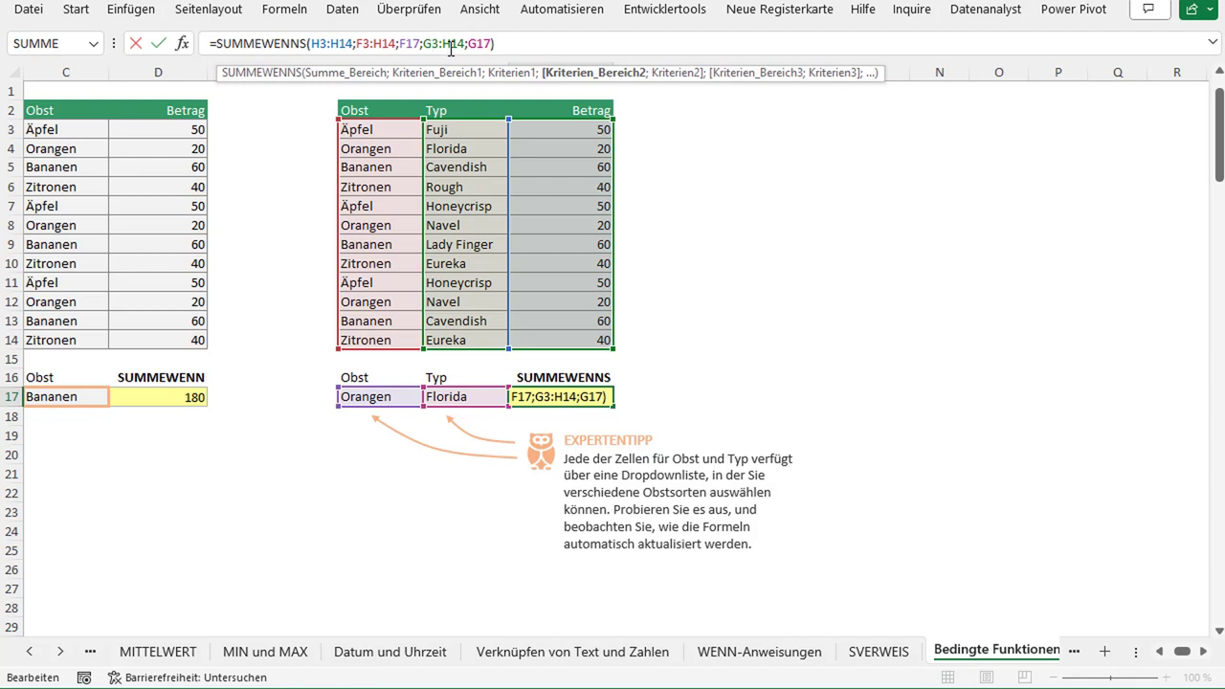
key("BackSpace")
type("G")
key("Delete")
key("Delete")
type("13")
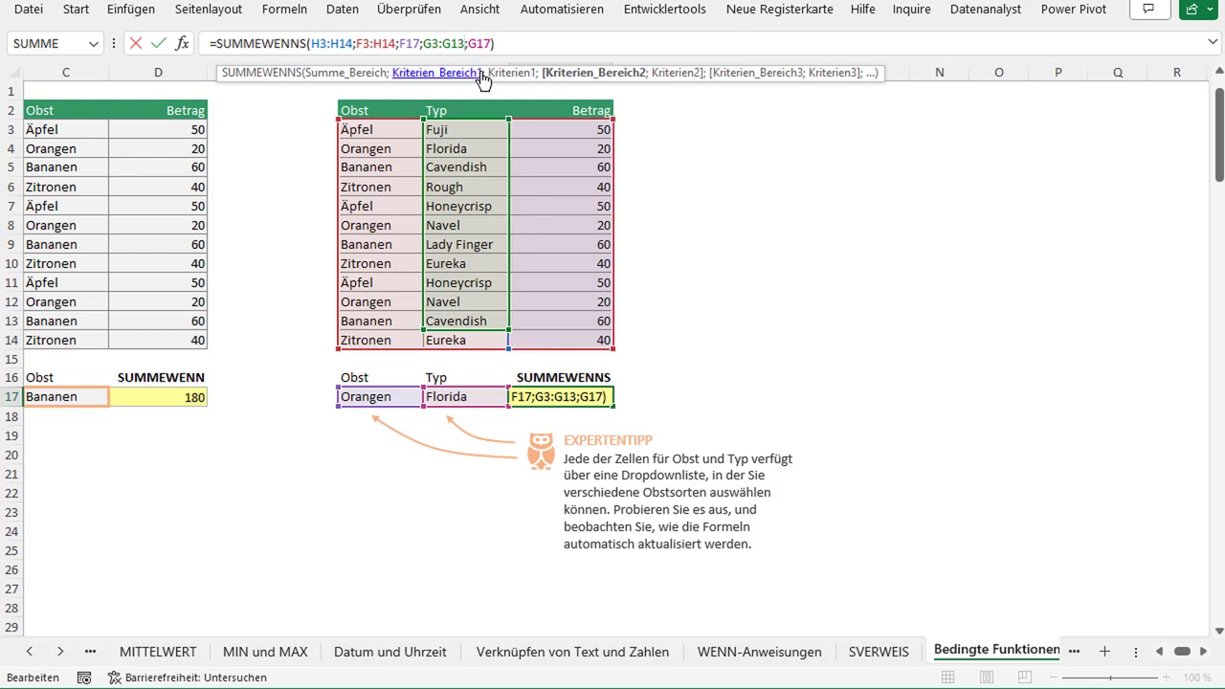
key("BackSpace")
type("4")
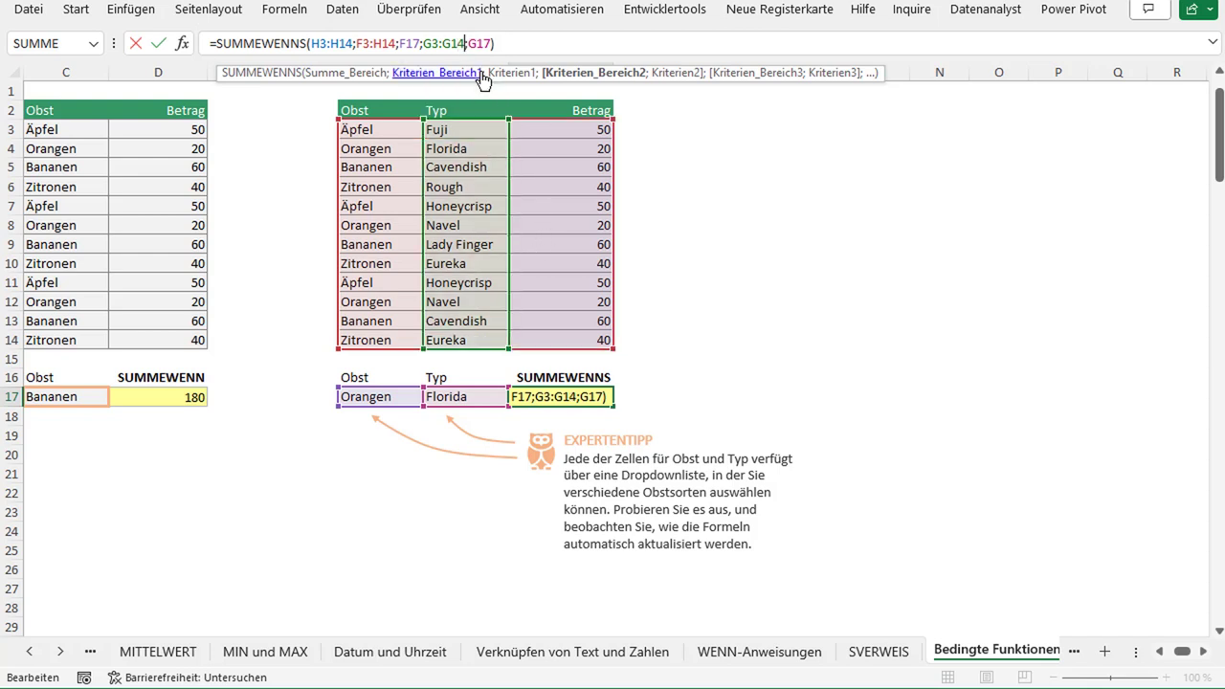
key("Return")
key("Up")
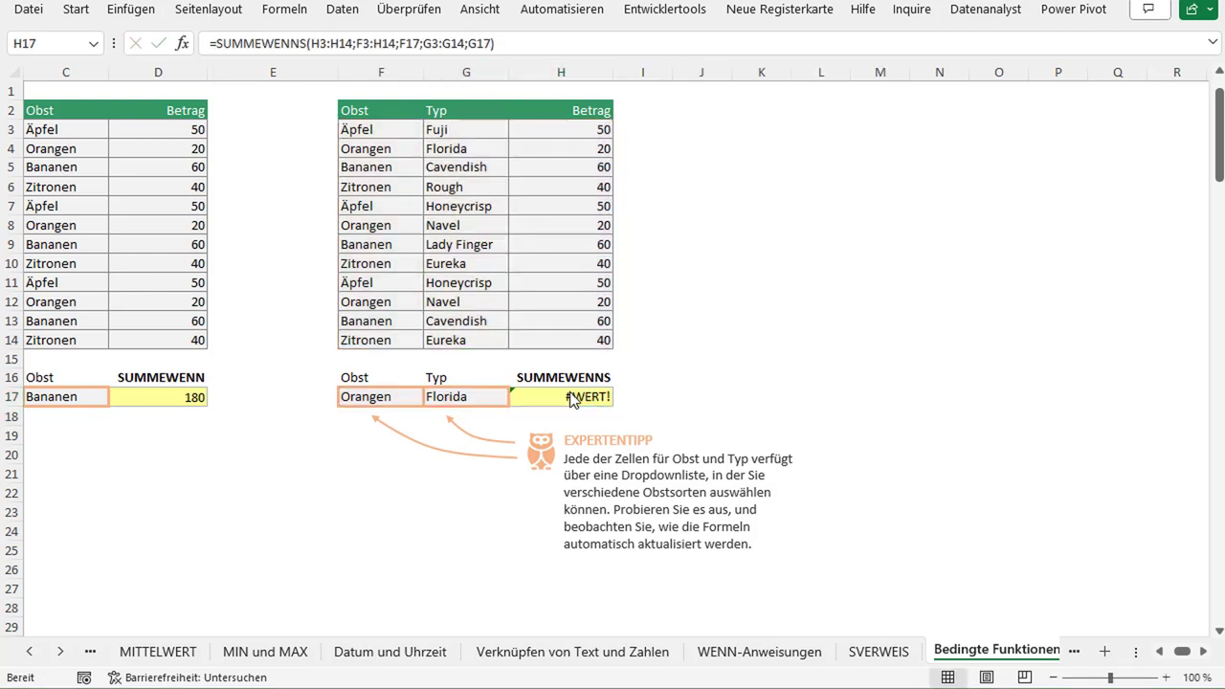
Step: Change the first criteria range from F3:H14 to F3:F14, giving the result 20
left_click(371, 43)
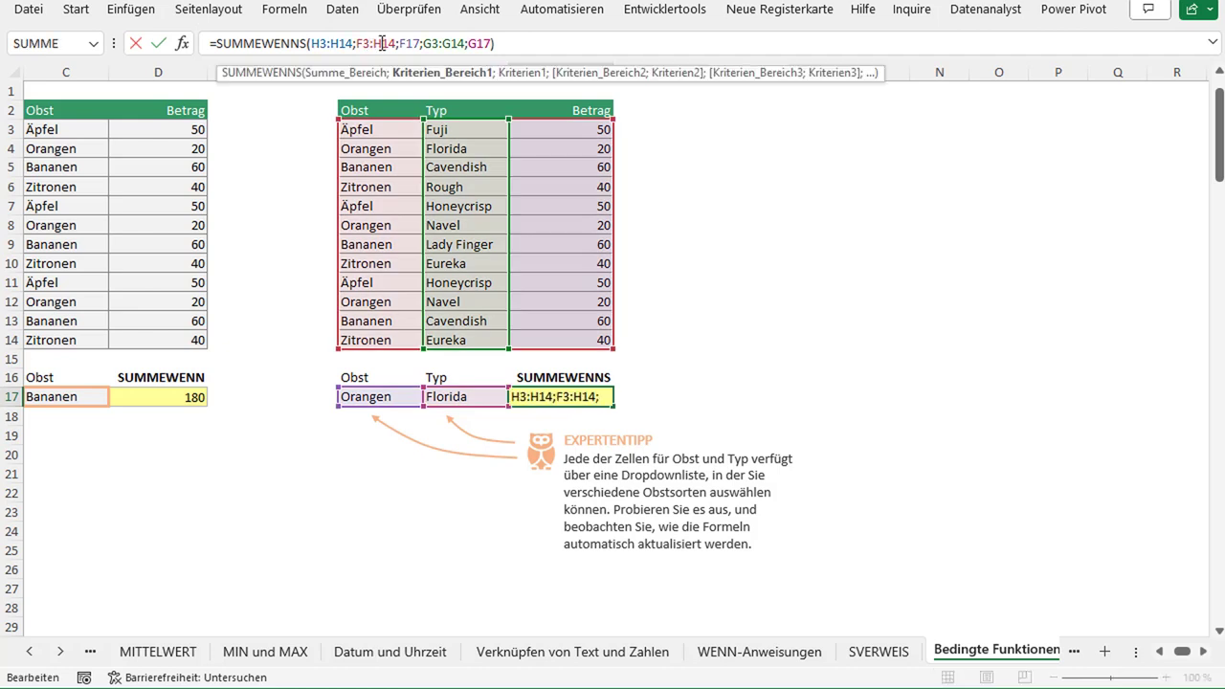
left_click_drag(382, 43, 375, 43)
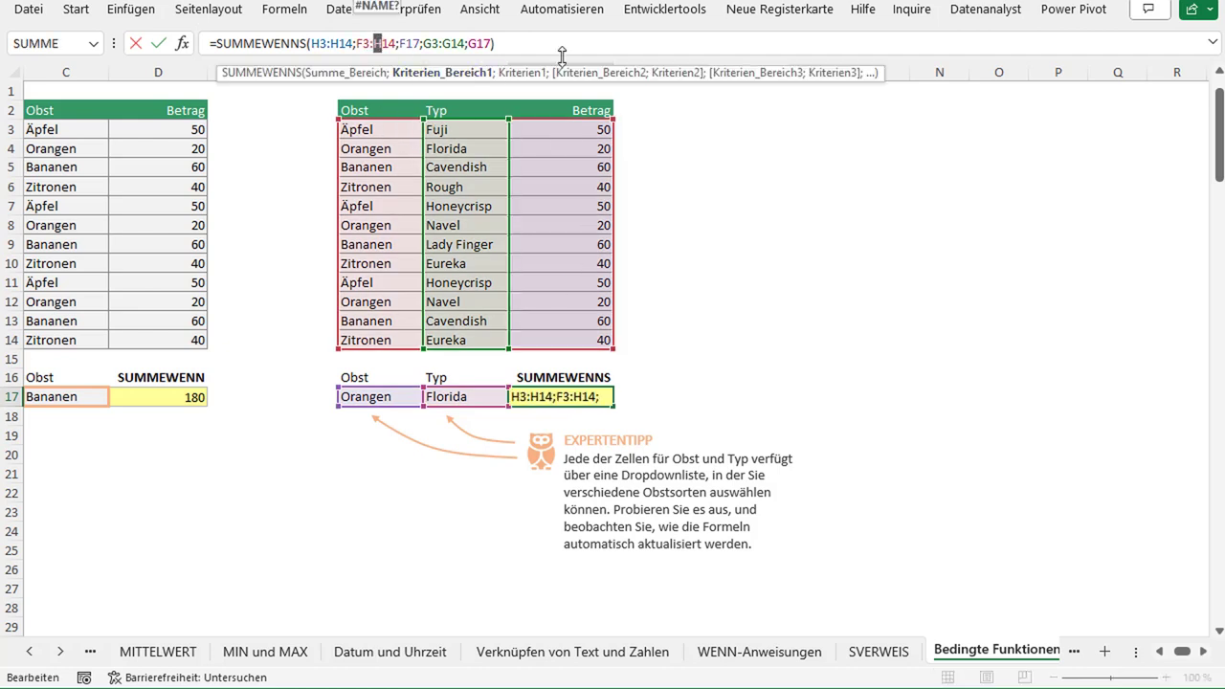
type("F")
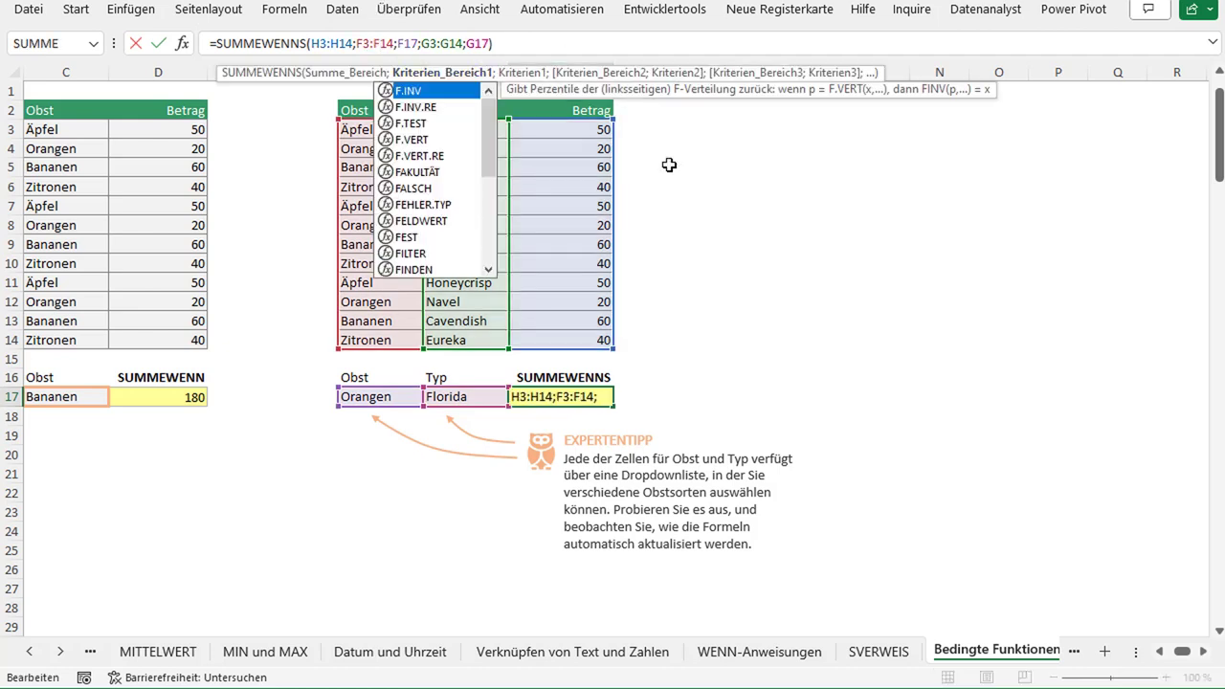
key("End")
key("Return")
key("Up")
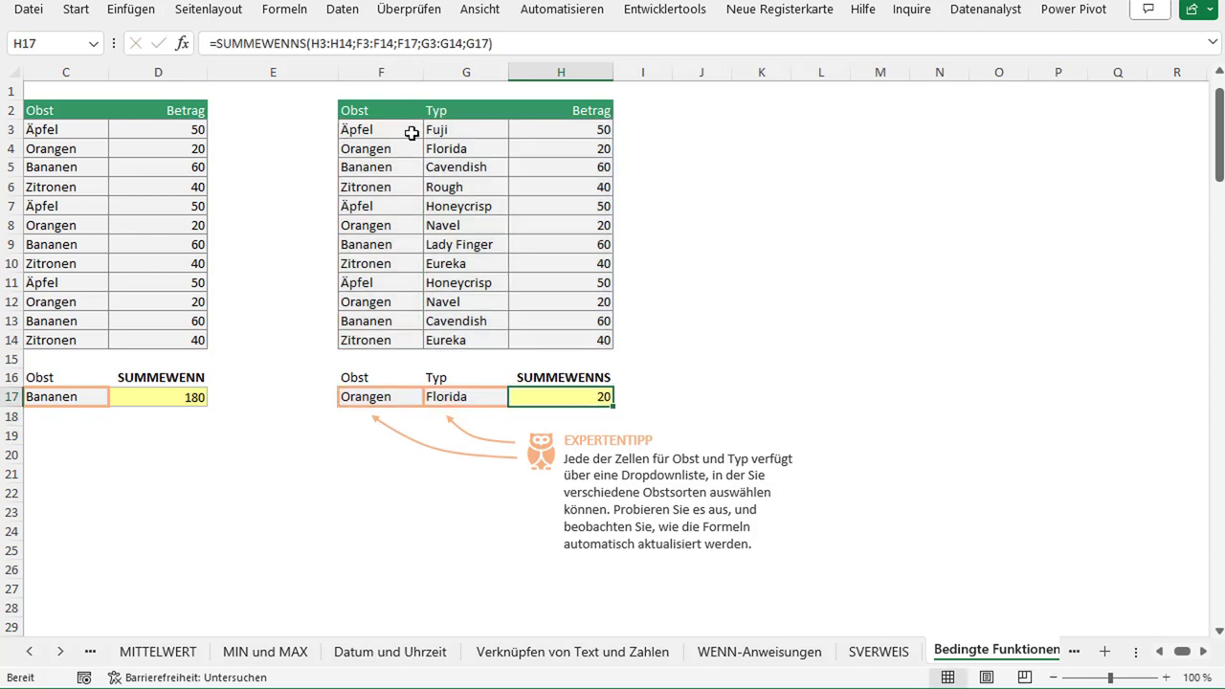
Step: Check the Orangen entries F12, F8 and F4, selecting row F4:H4 with Betrag 20
left_click(390, 302)
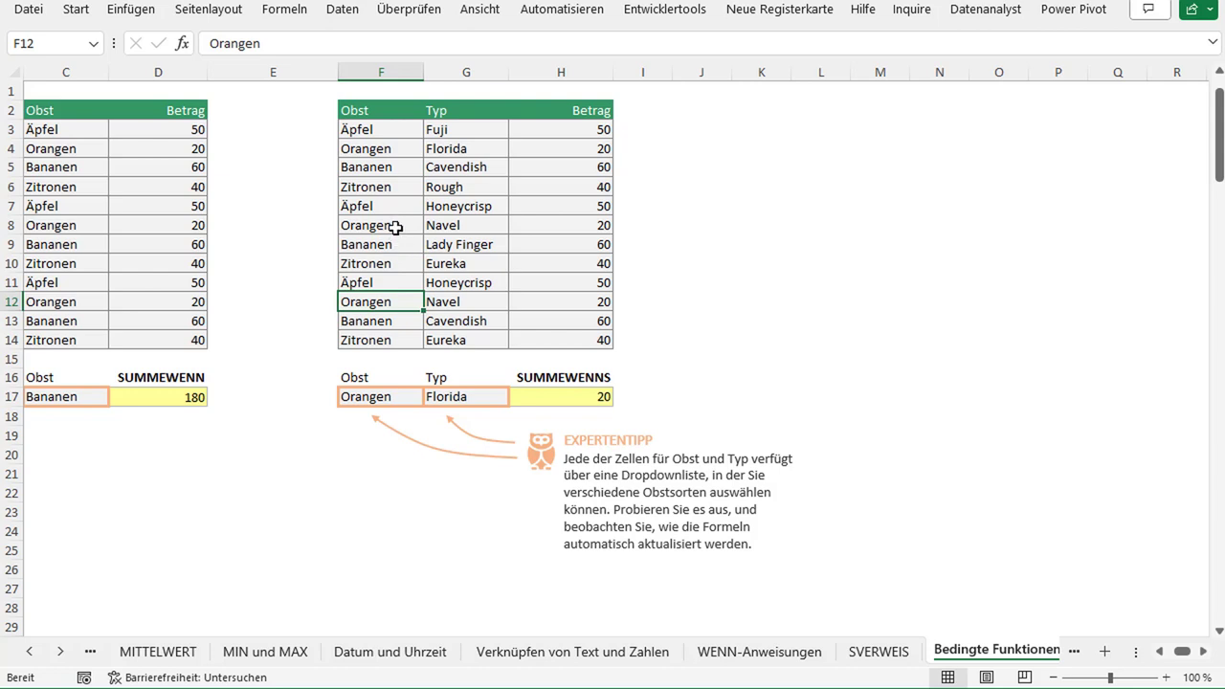
left_click(396, 228)
left_click(402, 149)
left_click(488, 151, "ctrl")
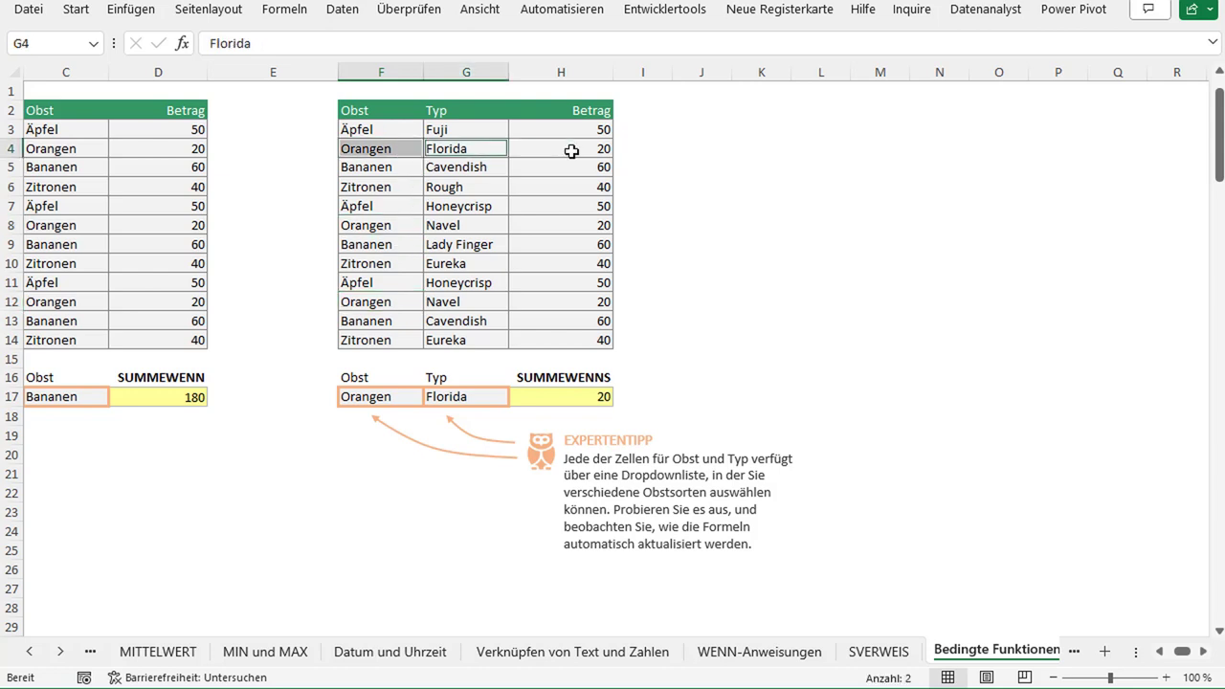
left_click(569, 150, "ctrl")
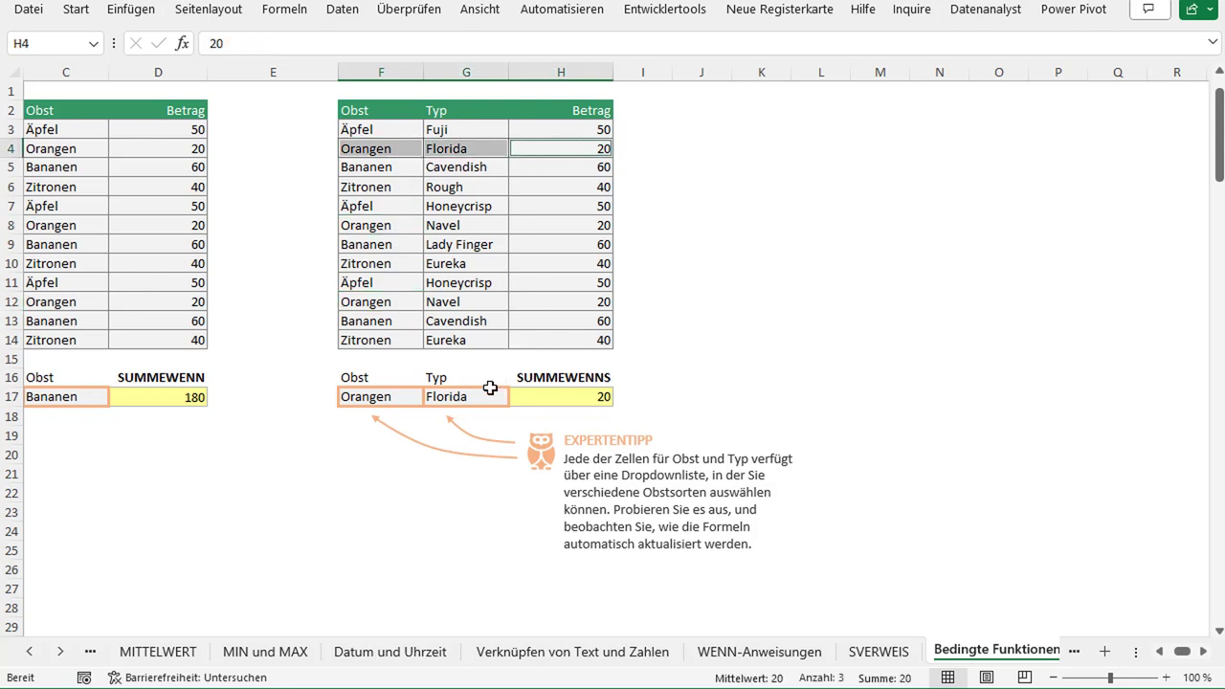